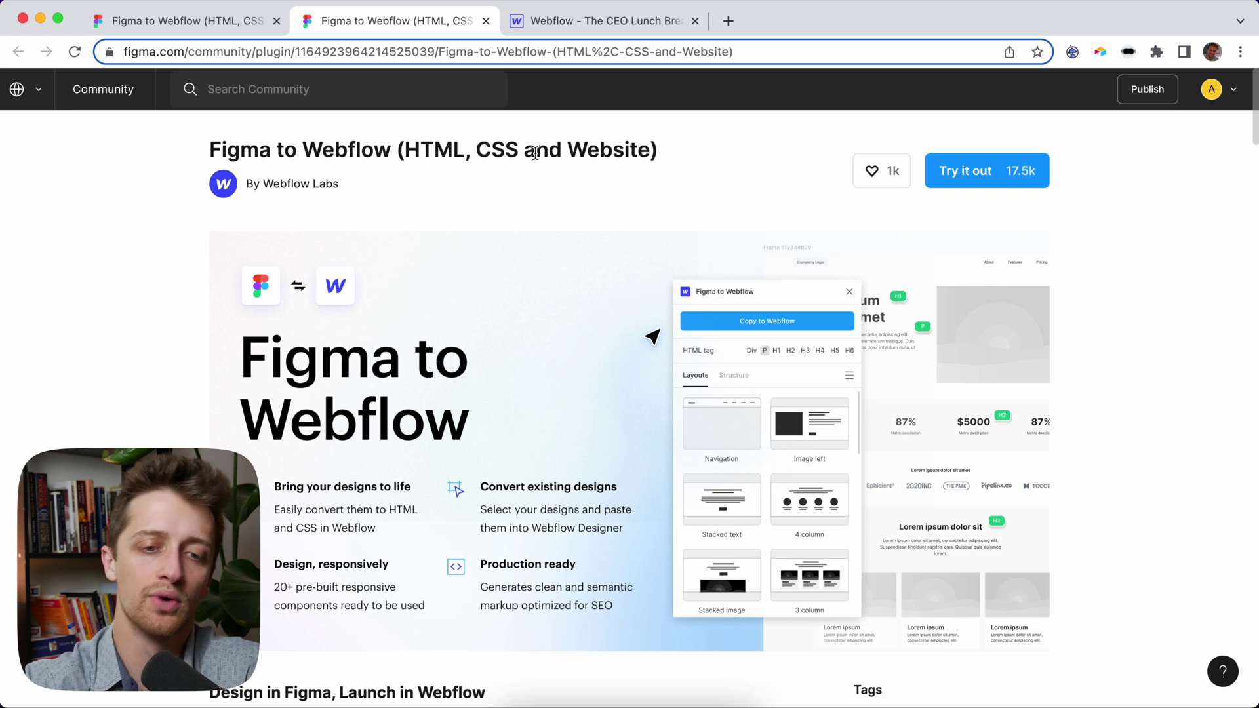
# - Try the Figma to Webflow plugin in a new Figma draft and run it
pyautogui.click(617, 51)
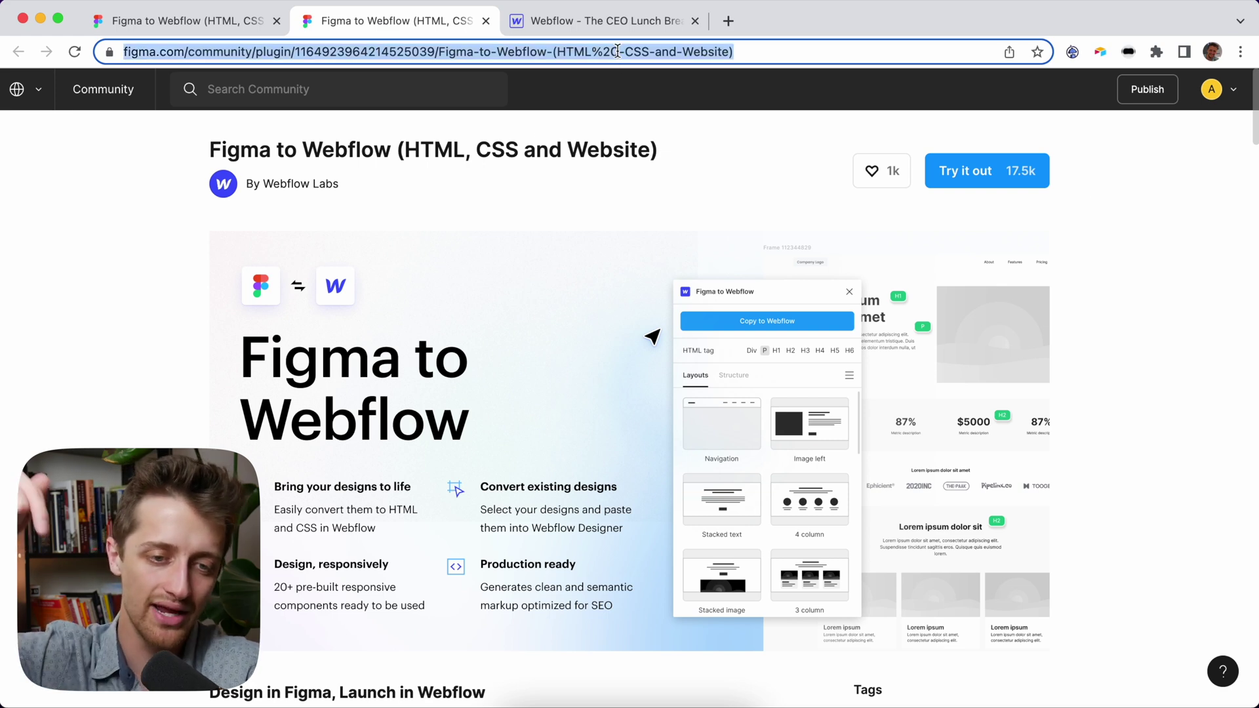
pyautogui.click(1114, 212)
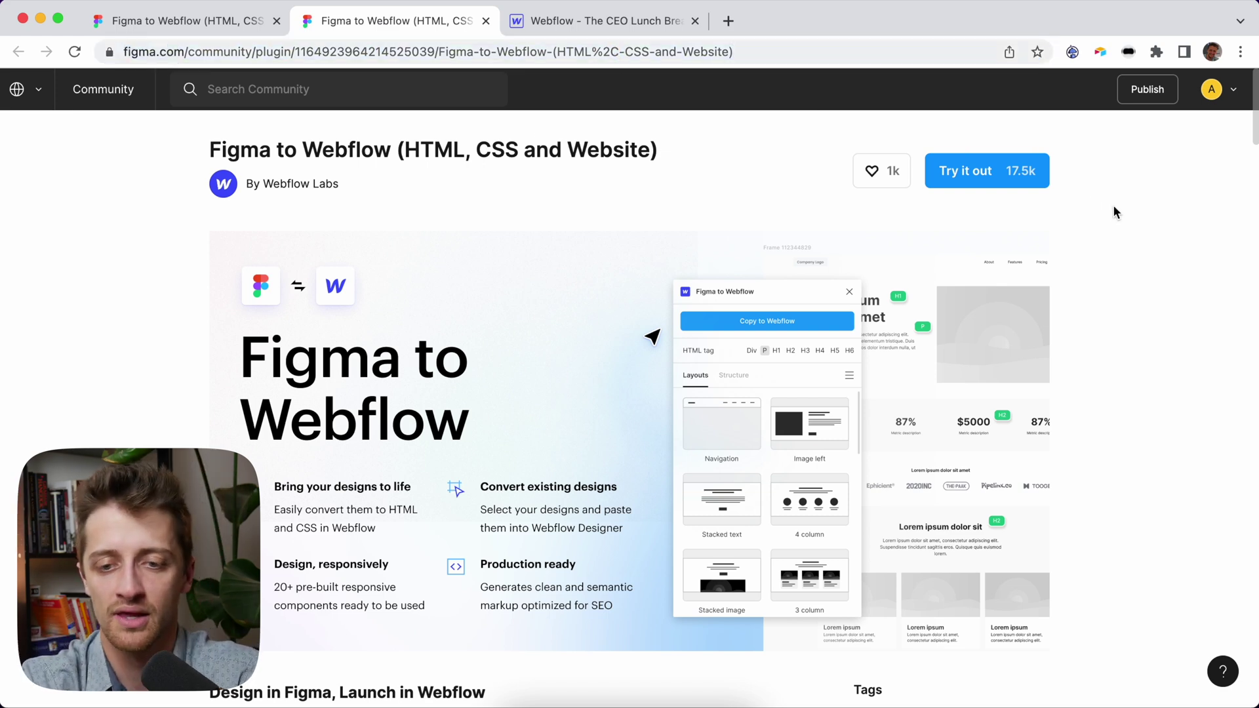
pyautogui.click(1012, 169)
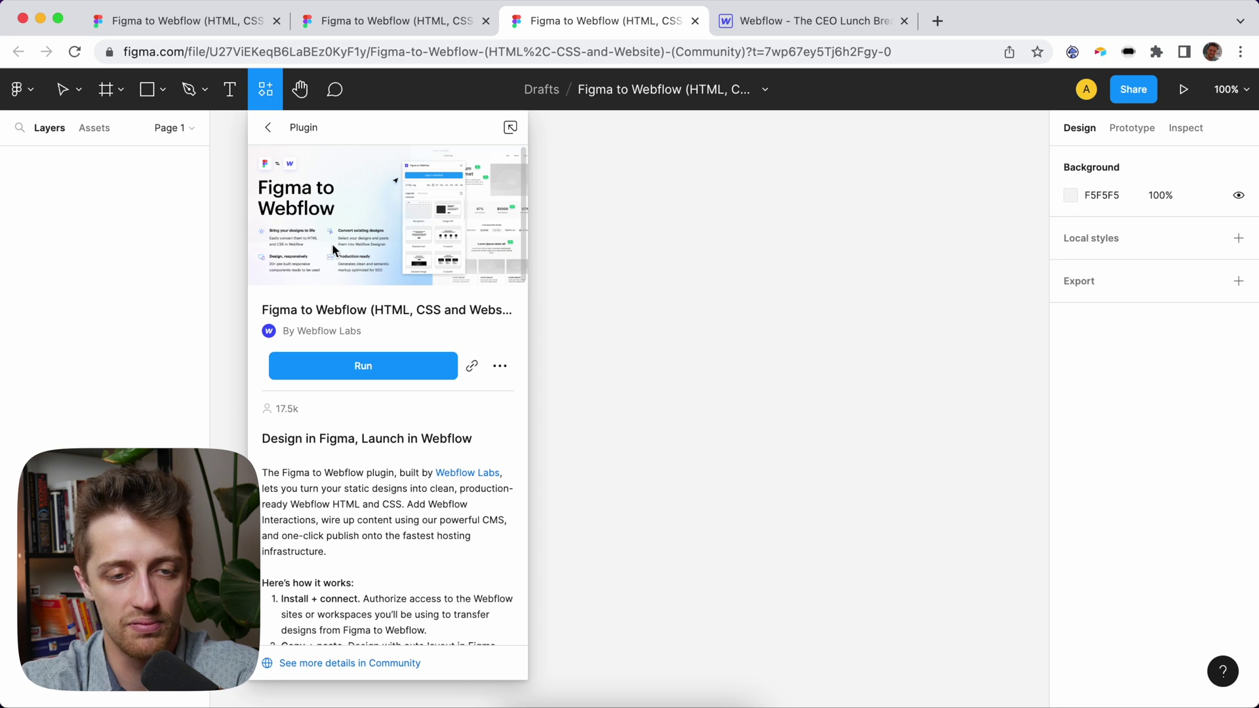
pyautogui.click(377, 375)
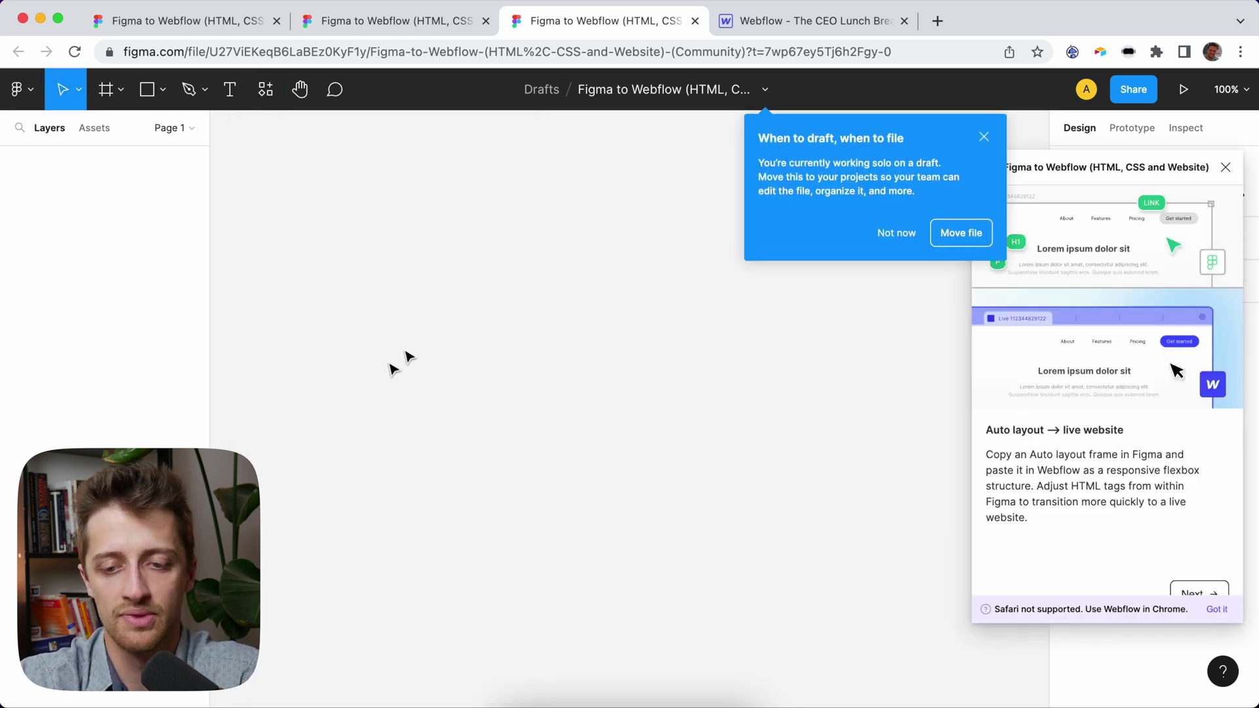
# - Dismiss the draft and browser notices, finish onboarding, and begin connecting the Webflow account
pyautogui.click(988, 139)
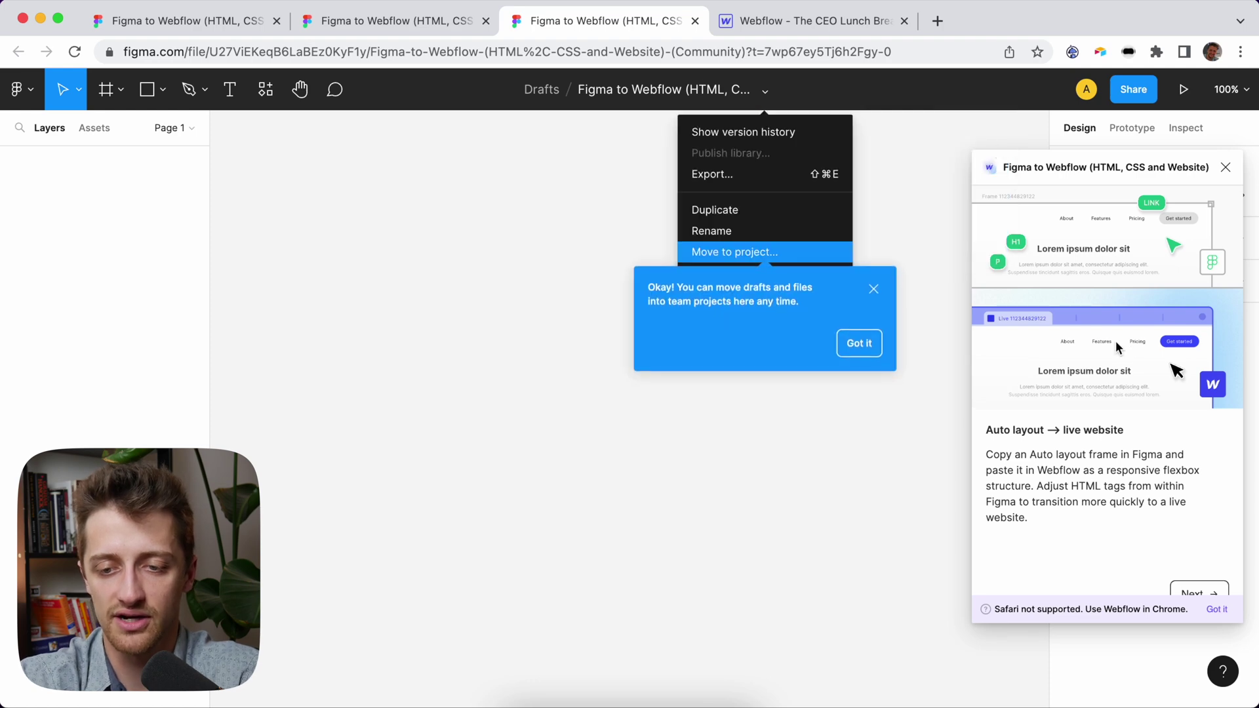
pyautogui.click(1214, 608)
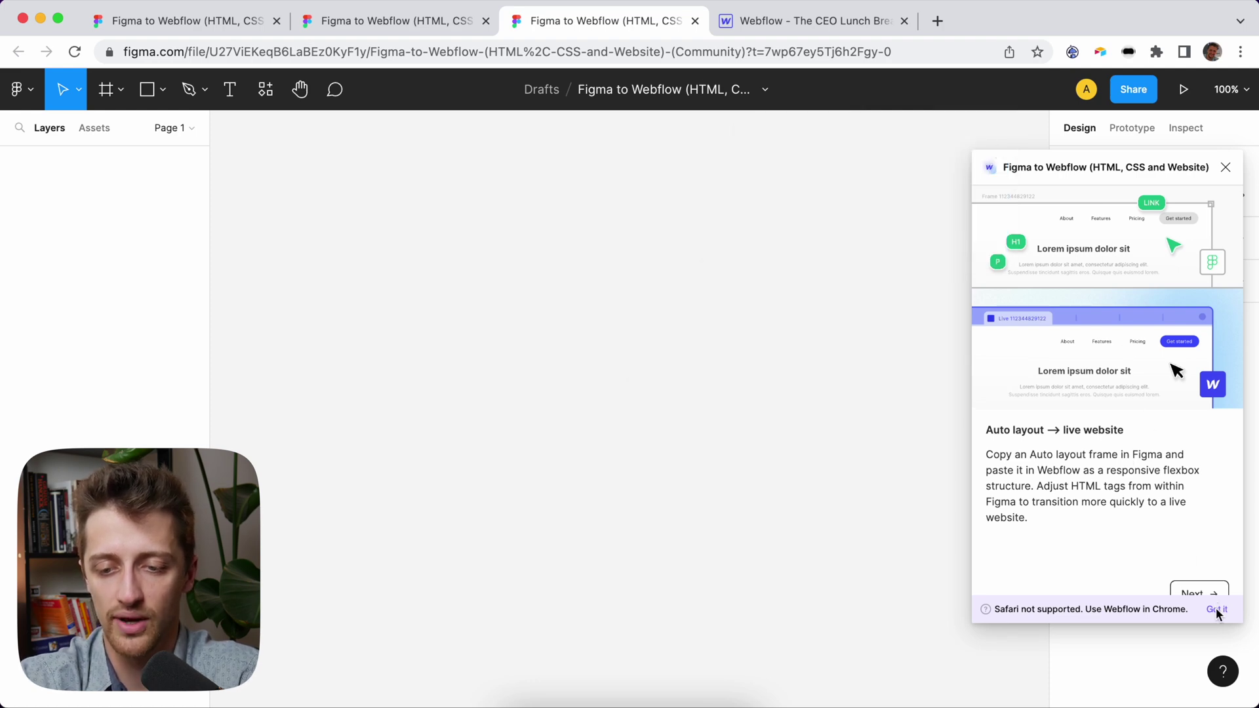
pyautogui.click(1216, 609)
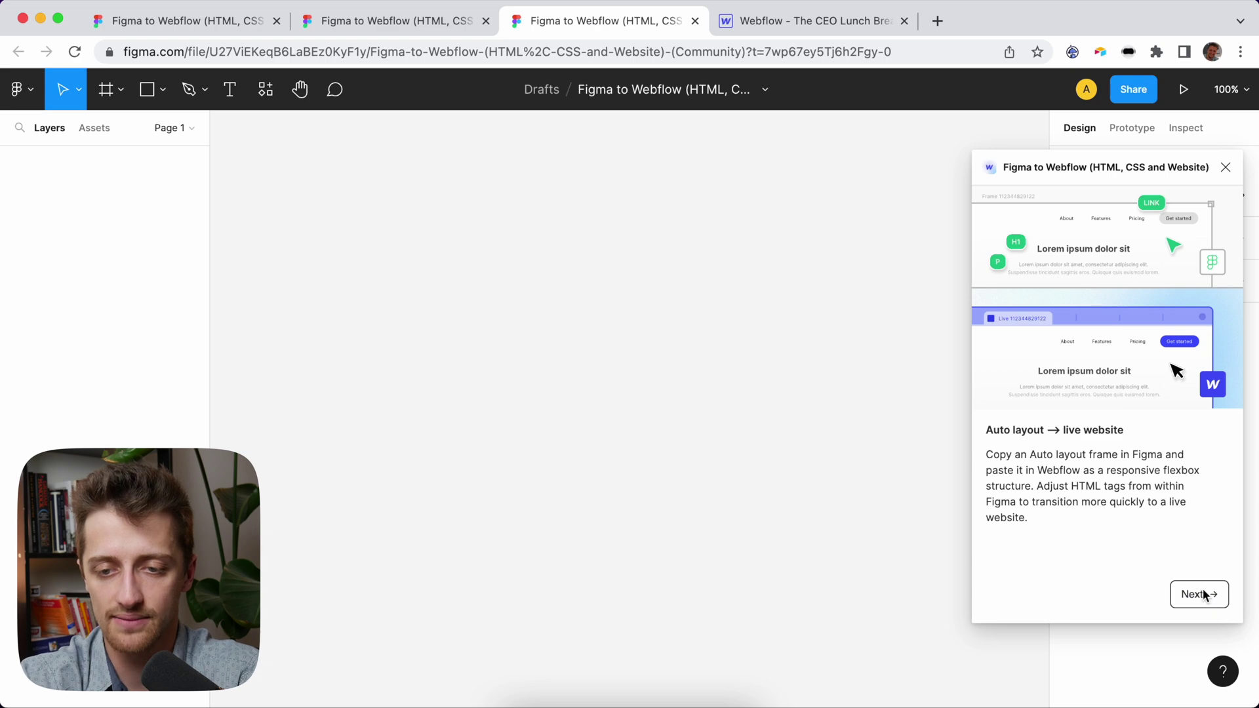
pyautogui.click(1199, 594)
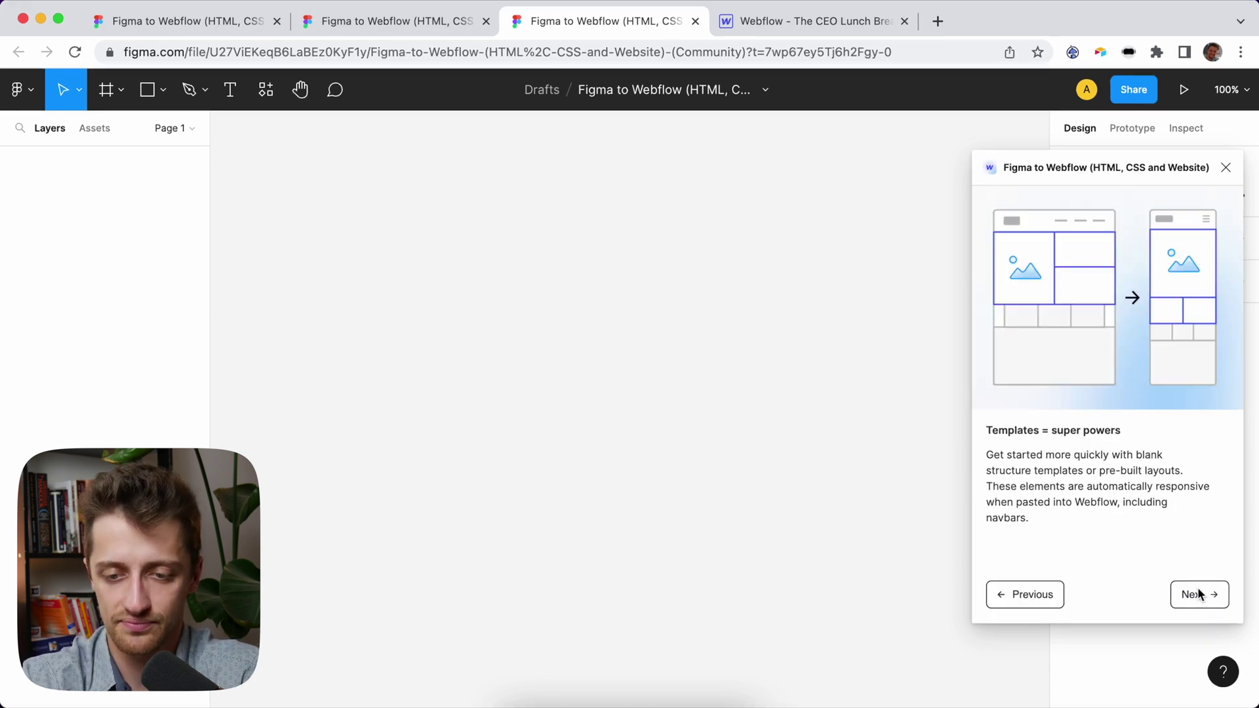
pyautogui.click(1199, 594)
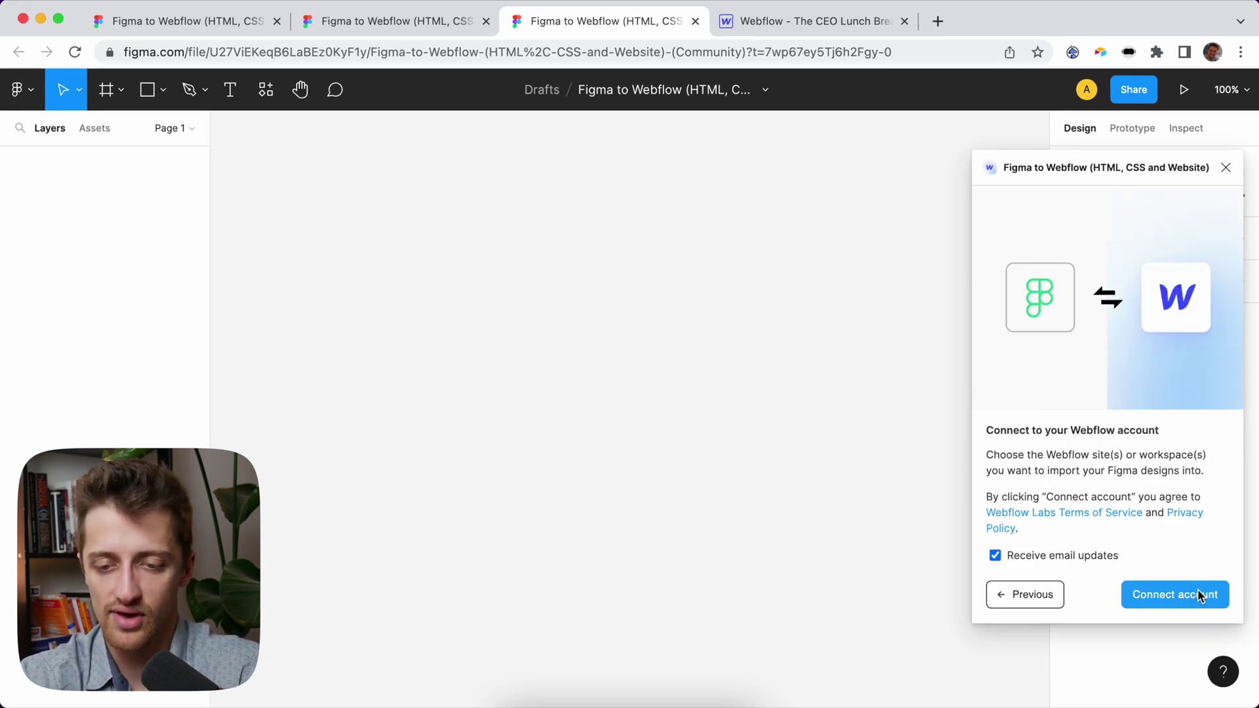
pyautogui.click(1200, 595)
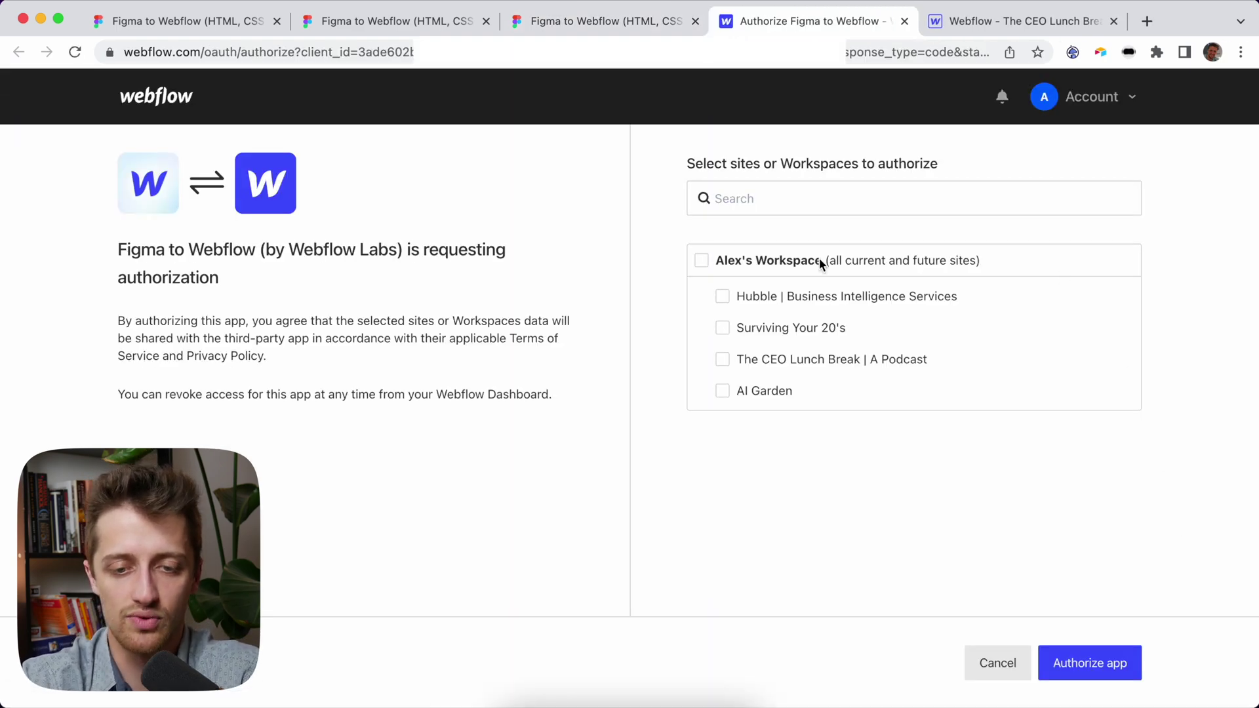
# - Authorize the plugin for The CEO Lunch Break | A Podcast site
pyautogui.click(722, 359)
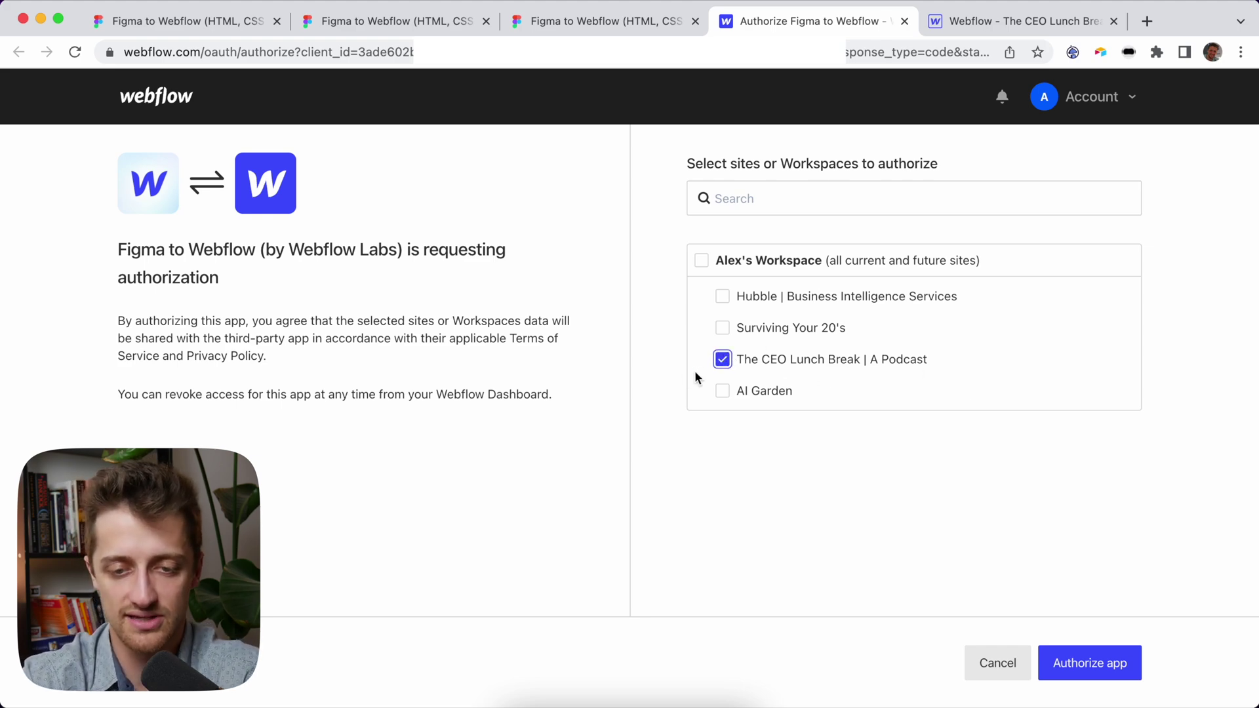
pyautogui.click(1101, 670)
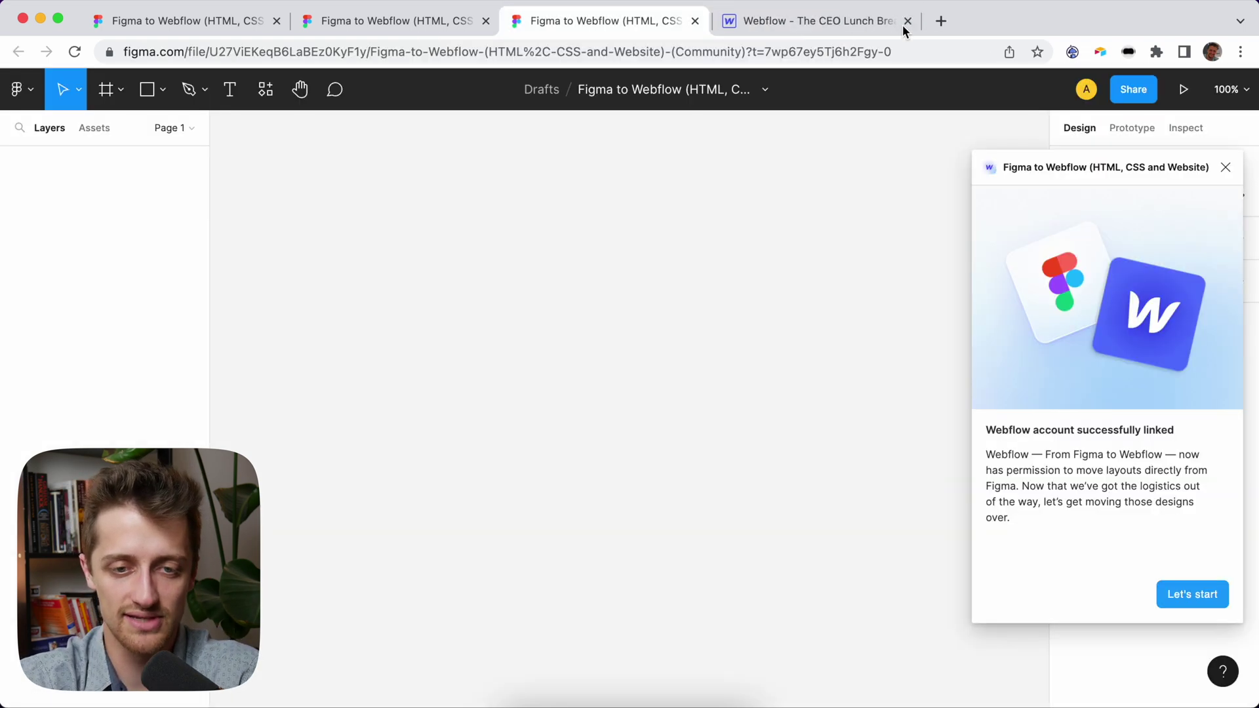
# - Close the authorization page and start using the connected plugin on Section 1's canvas
pyautogui.click(904, 21)
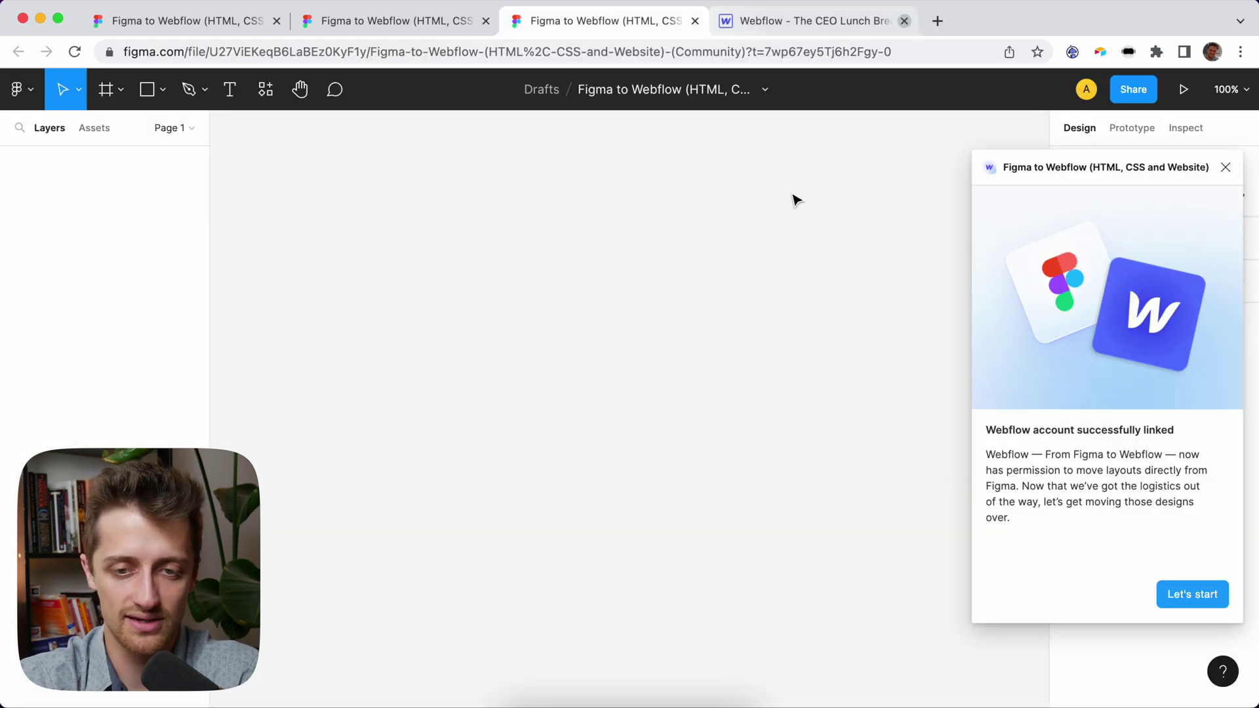
pyautogui.click(1161, 594)
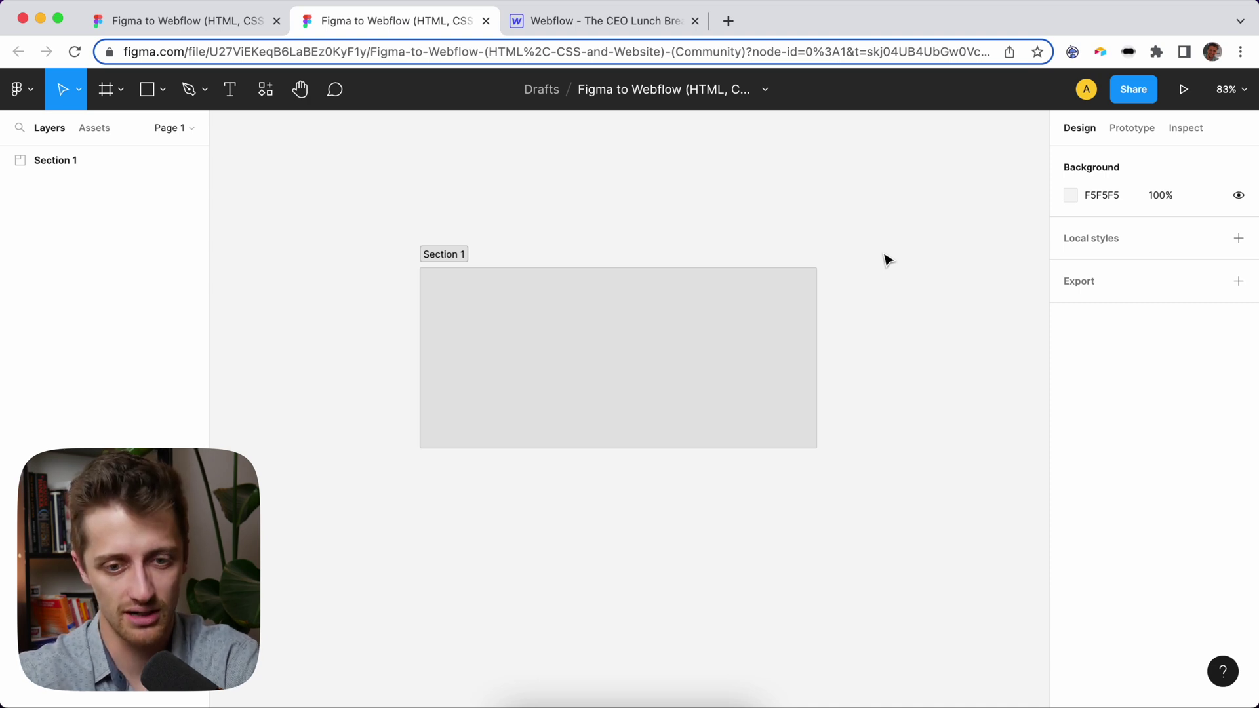
pyautogui.click(121, 91)
# - Draw Frame 1 inside Section 1 with a text layer reading 'Figma to Webflow Plugin'
pyautogui.click(130, 135)
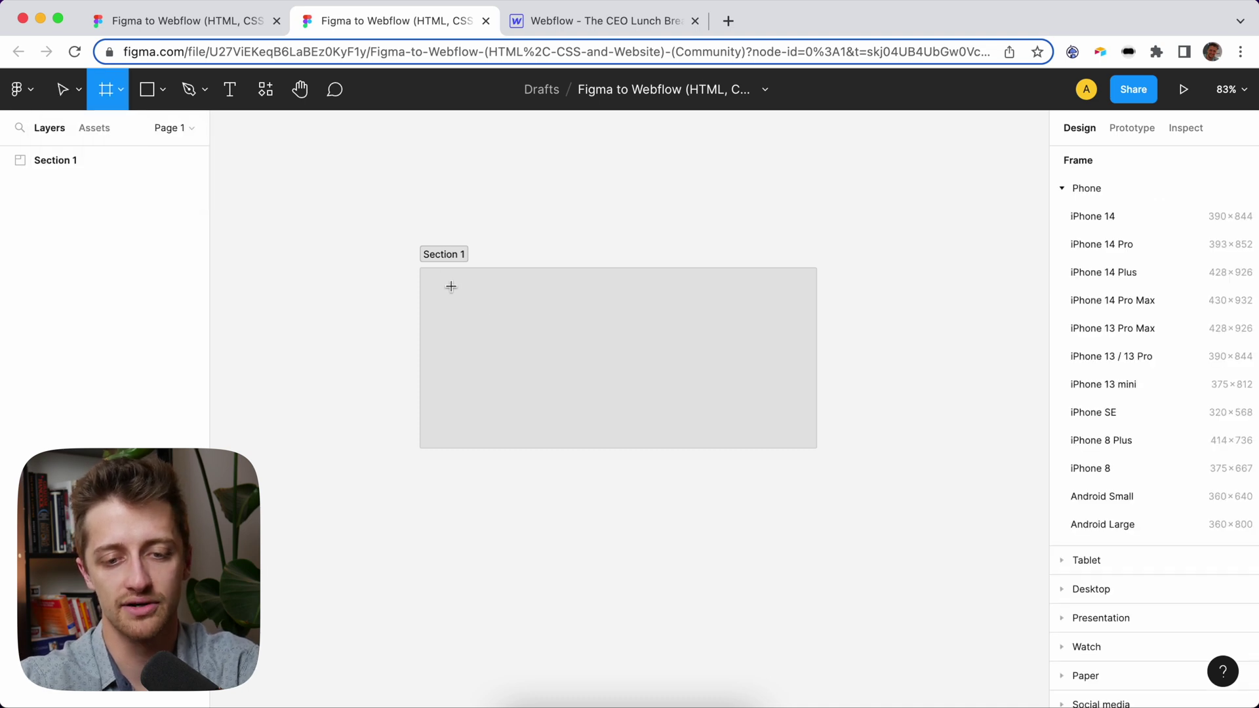
pyautogui.moveTo(439, 281); pyautogui.dragTo(800, 425)
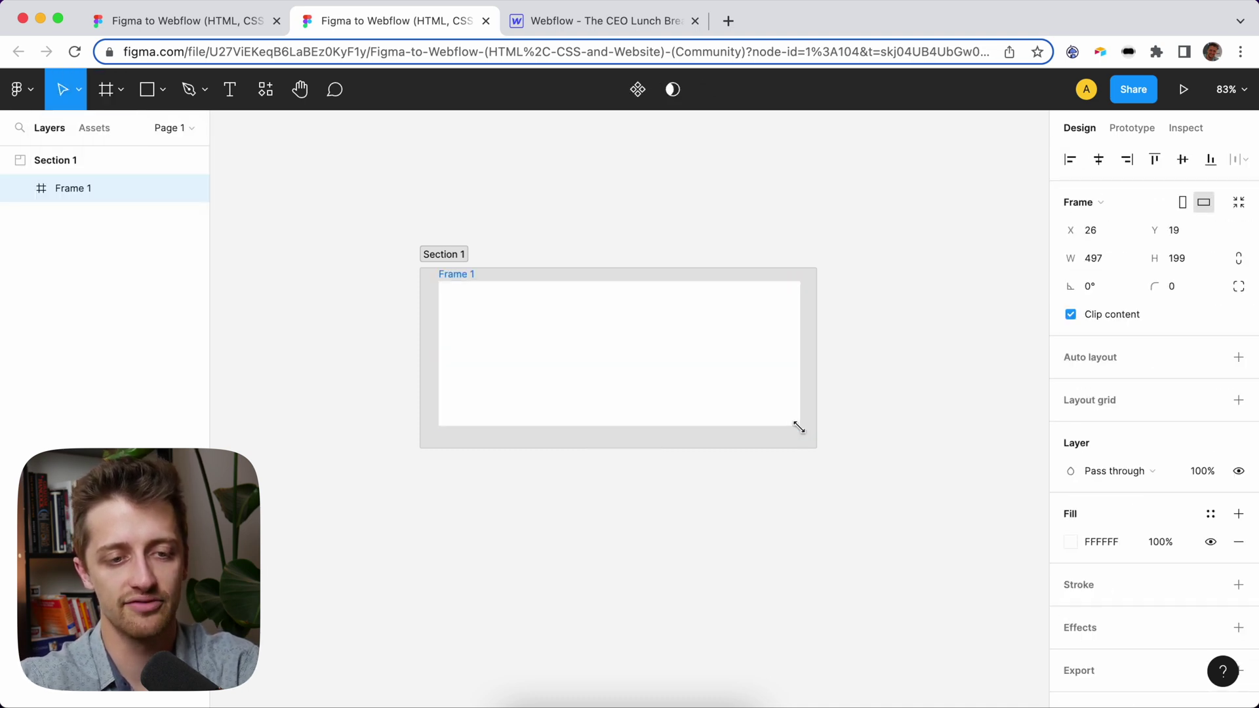
pyautogui.click(226, 89)
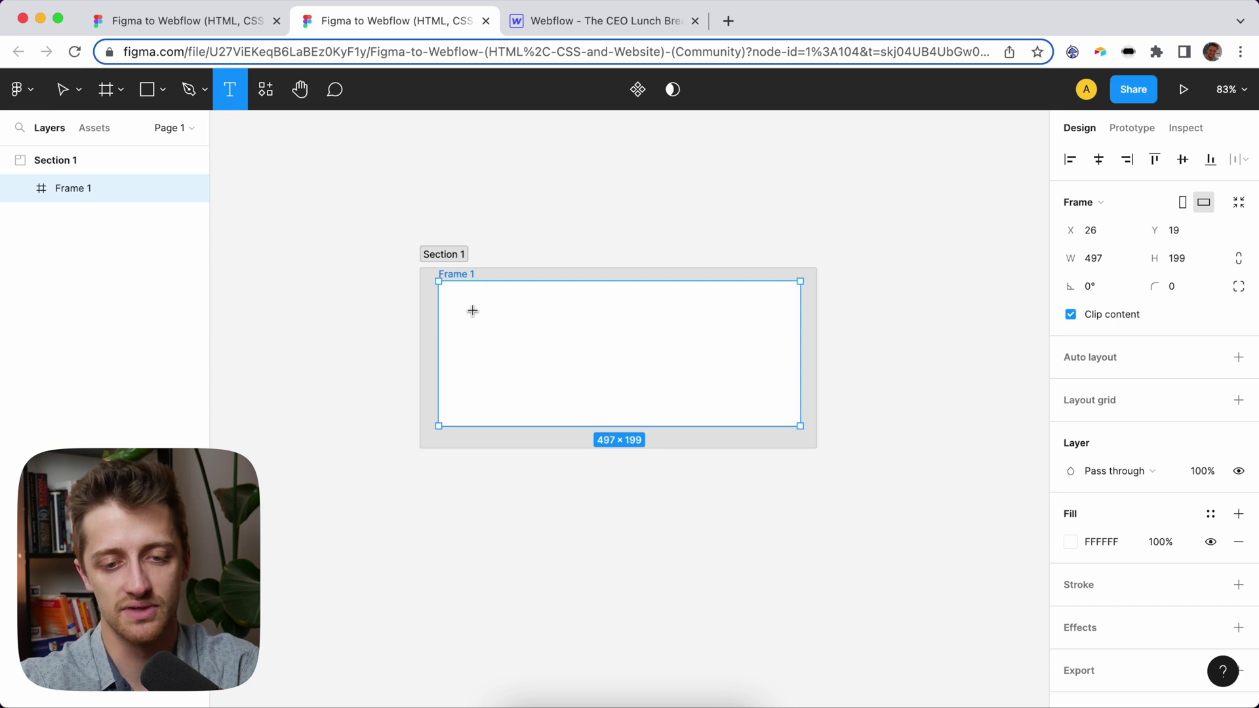
pyautogui.moveTo(472, 308); pyautogui.dragTo(745, 397)
pyautogui.write('Fig')
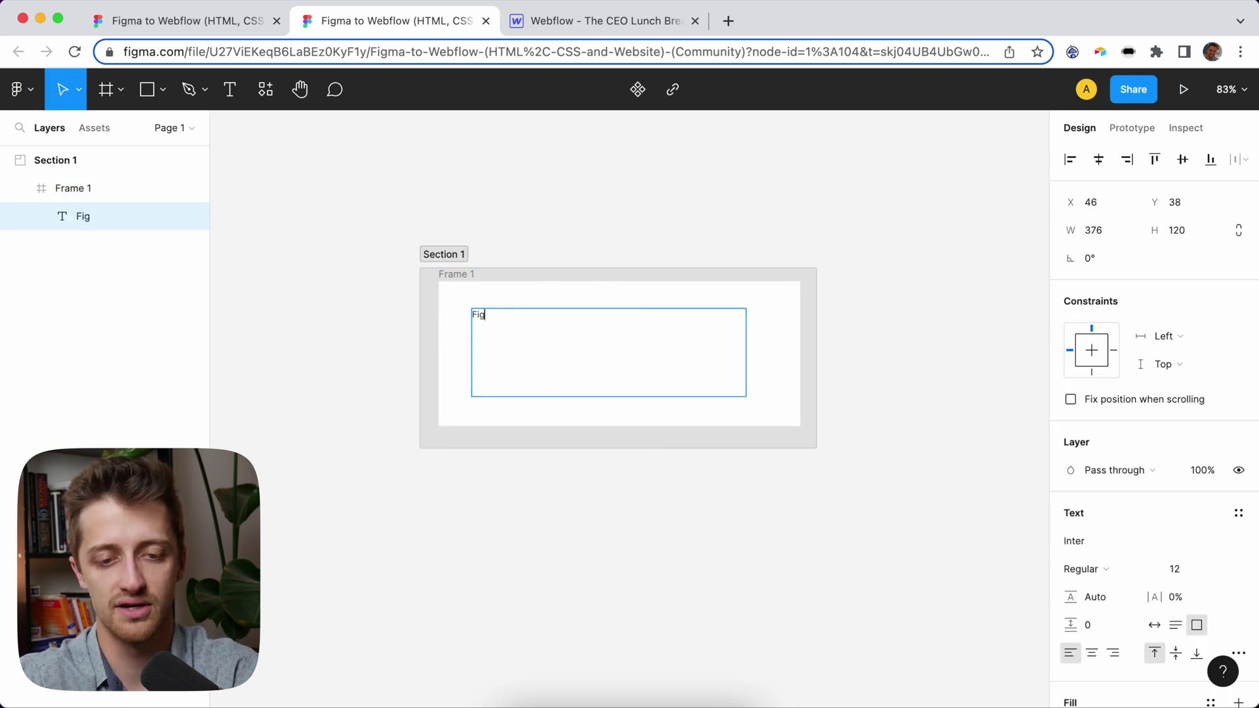
pyautogui.write('ma to Webflow P')
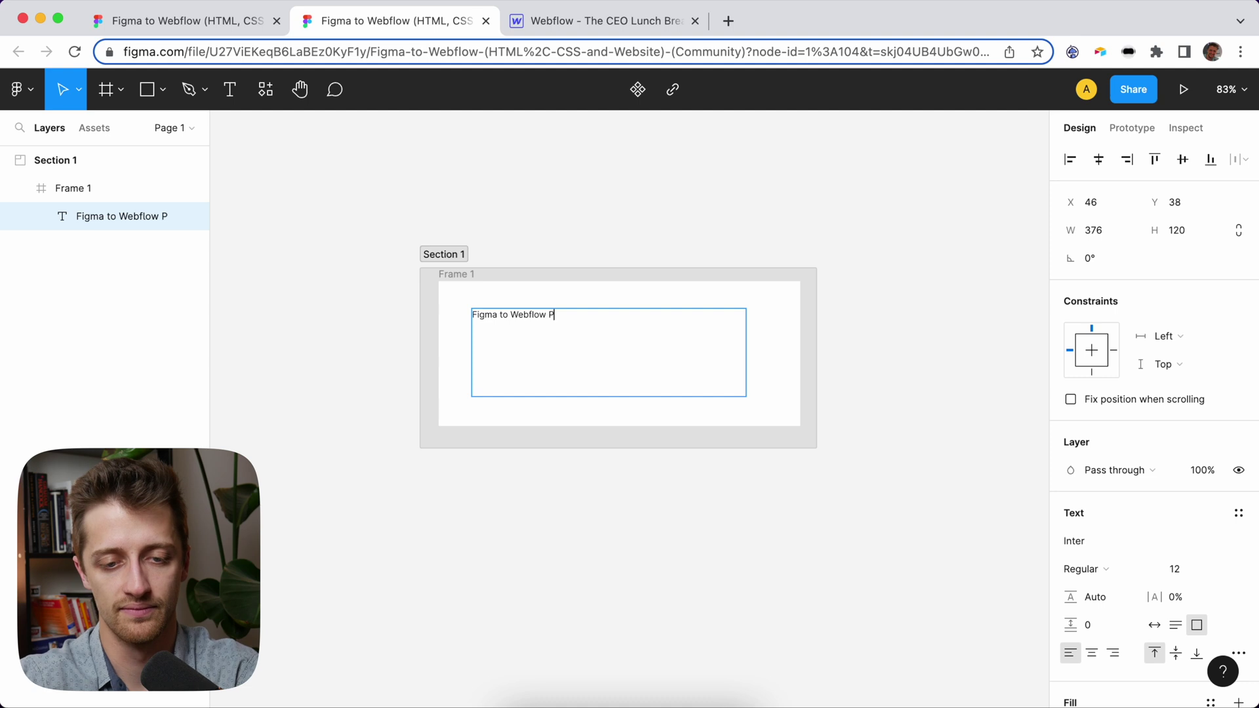
pyautogui.write('lugin')
pyautogui.press('Escape')
pyautogui.press('Escape')
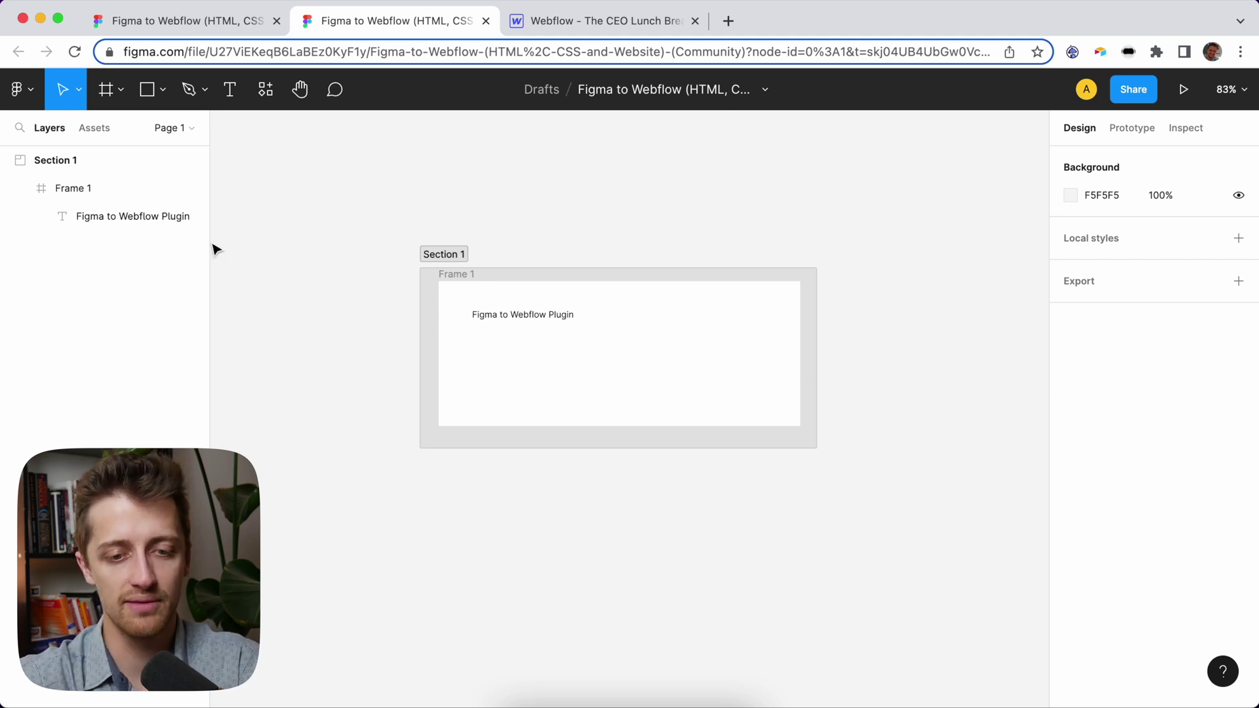
# - Give Frame 1 horizontal auto layout and enlarge it to fill Section 1
pyautogui.click(131, 190)
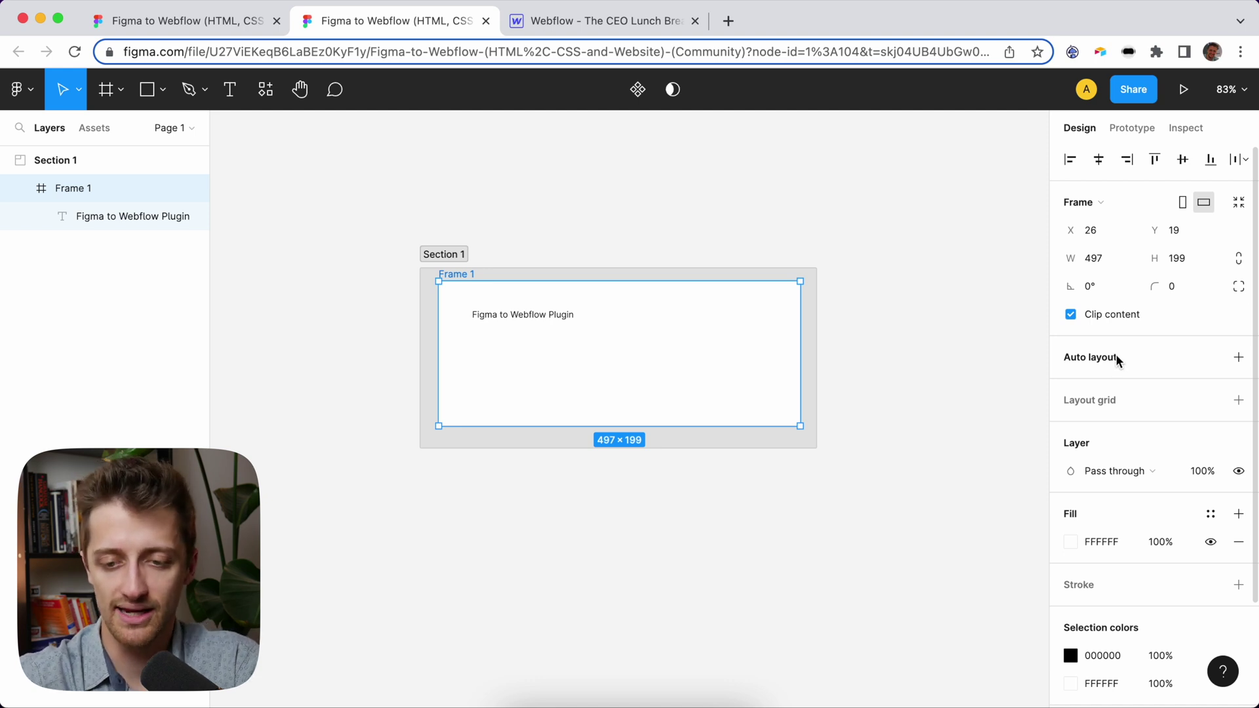
pyautogui.click(1119, 359)
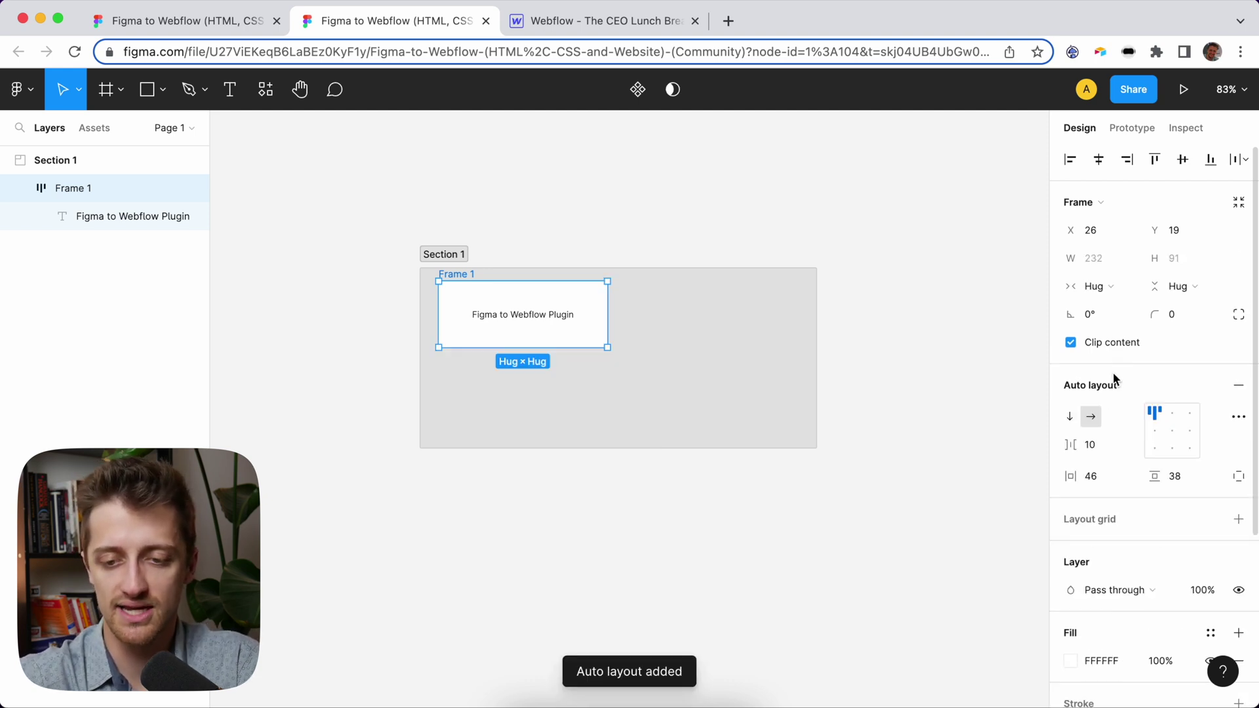
pyautogui.click(1071, 417)
pyautogui.click(1090, 421)
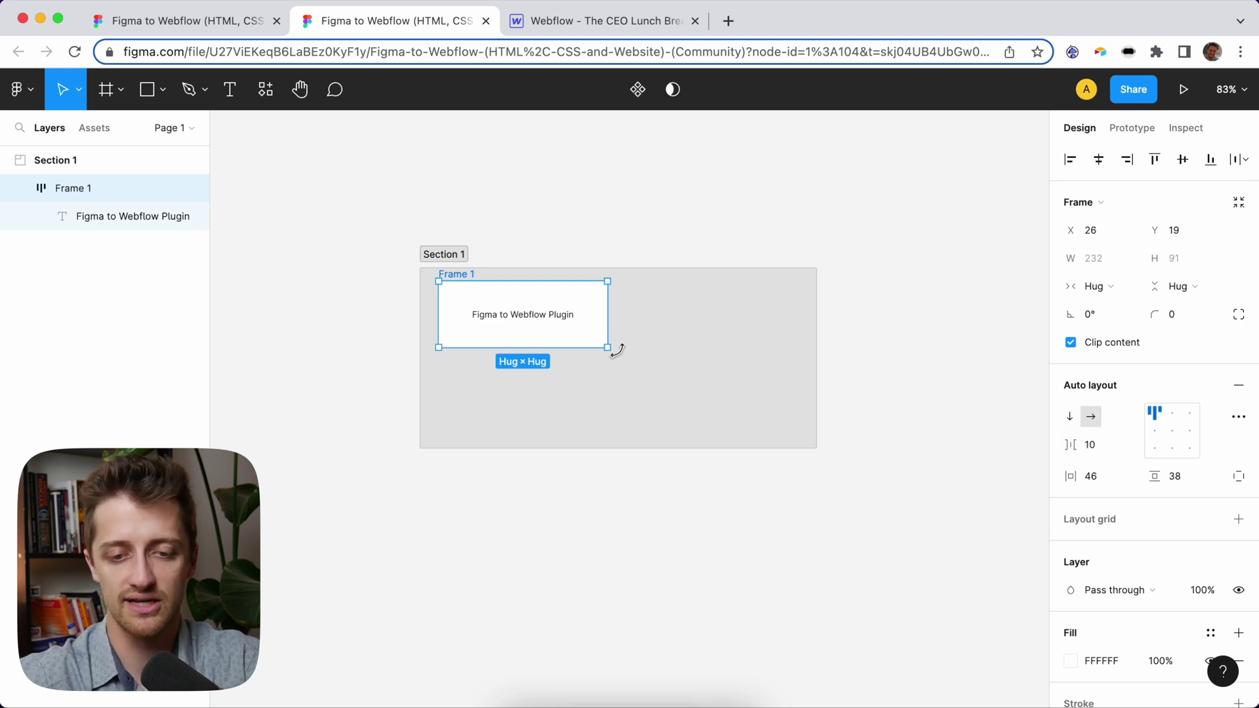
pyautogui.moveTo(607, 346); pyautogui.dragTo(798, 430)
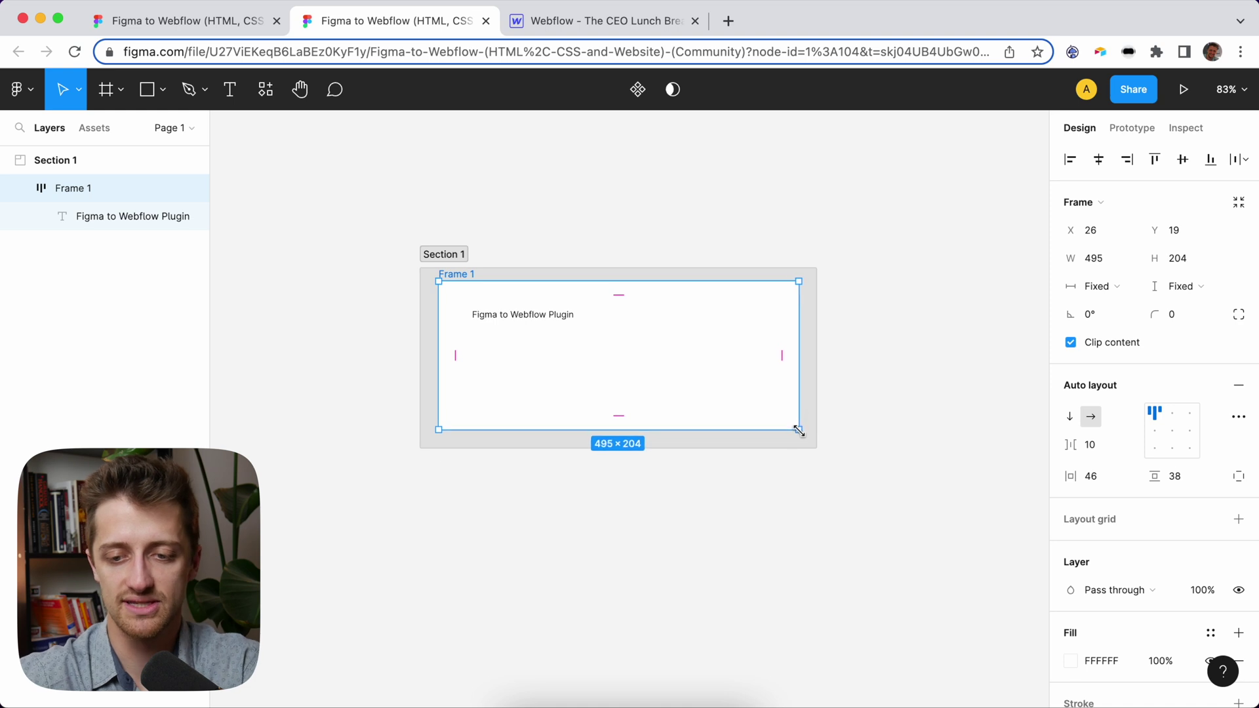
# - Center the text in Frame 1 after testing other alignments, then undo to clear the canvas
pyautogui.click(1172, 430)
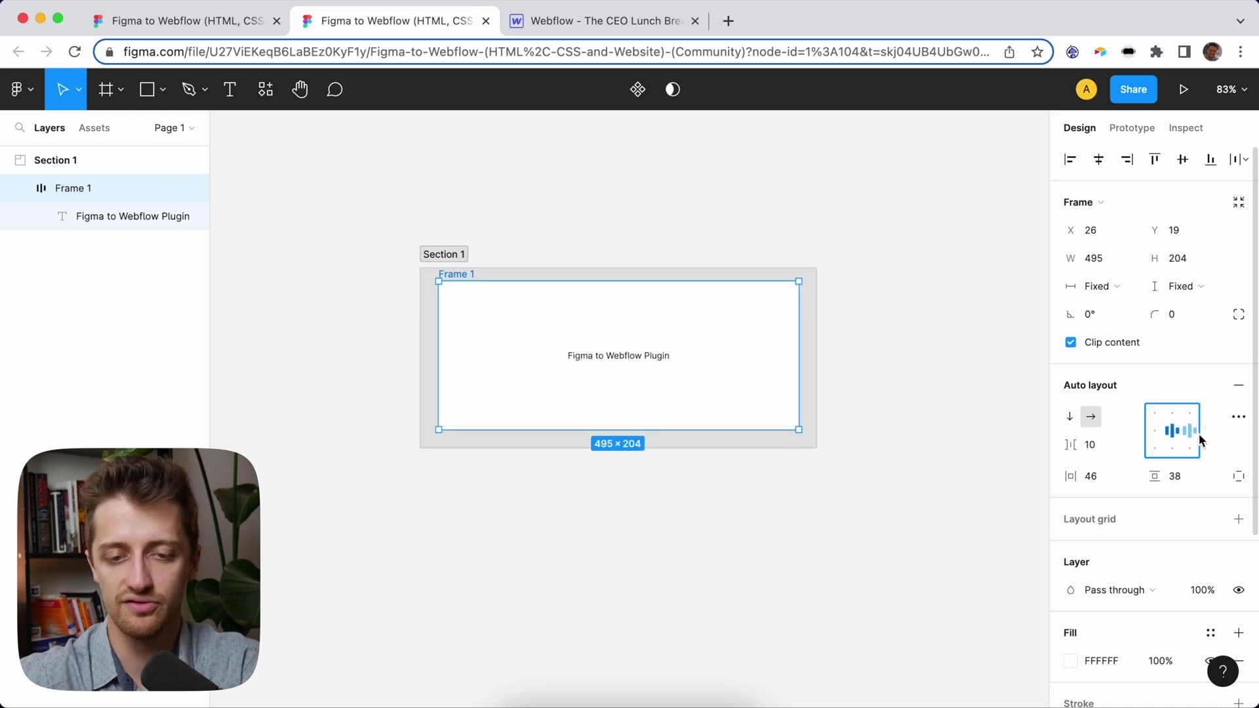
pyautogui.click(1152, 430)
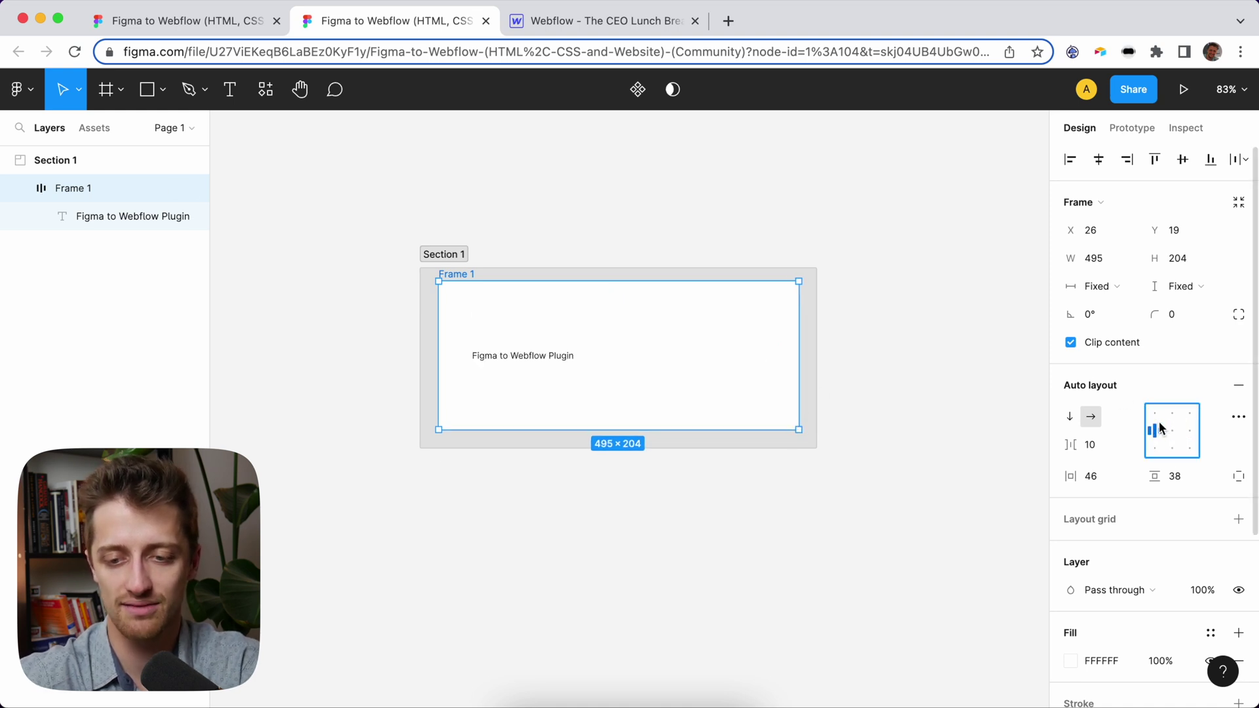
pyautogui.click(1172, 412)
pyautogui.click(1172, 431)
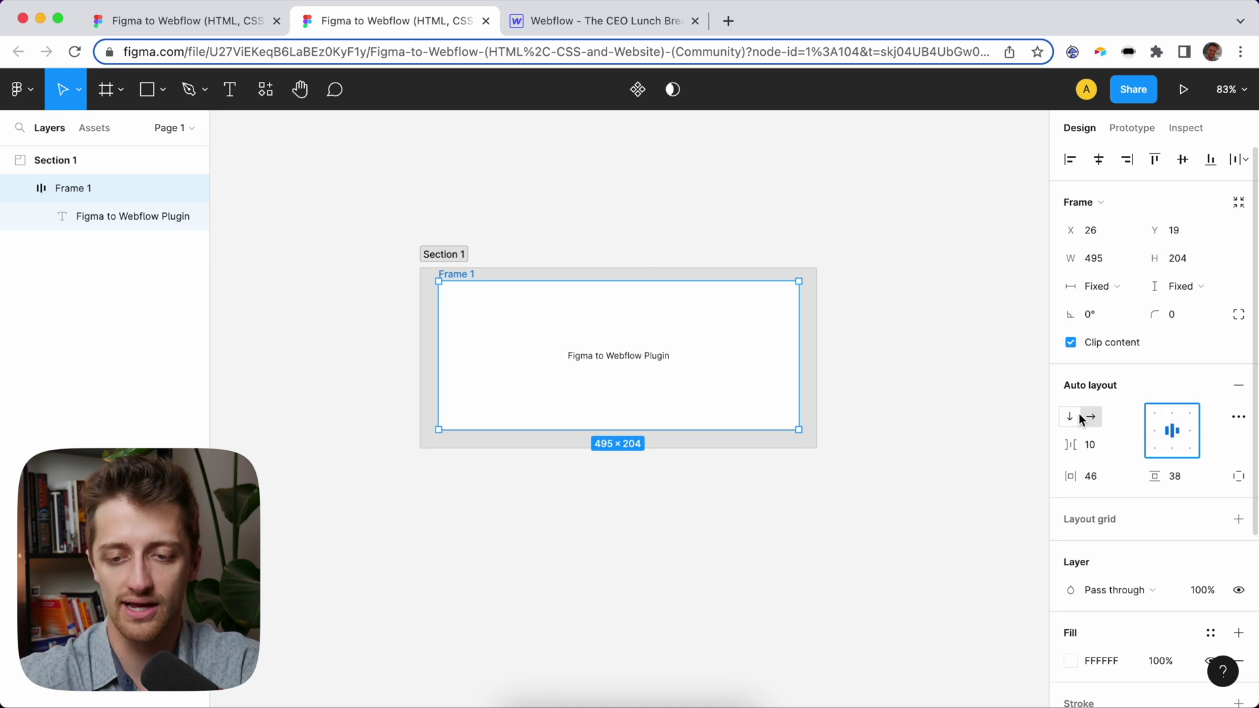
pyautogui.click(1071, 415)
pyautogui.click(1089, 417)
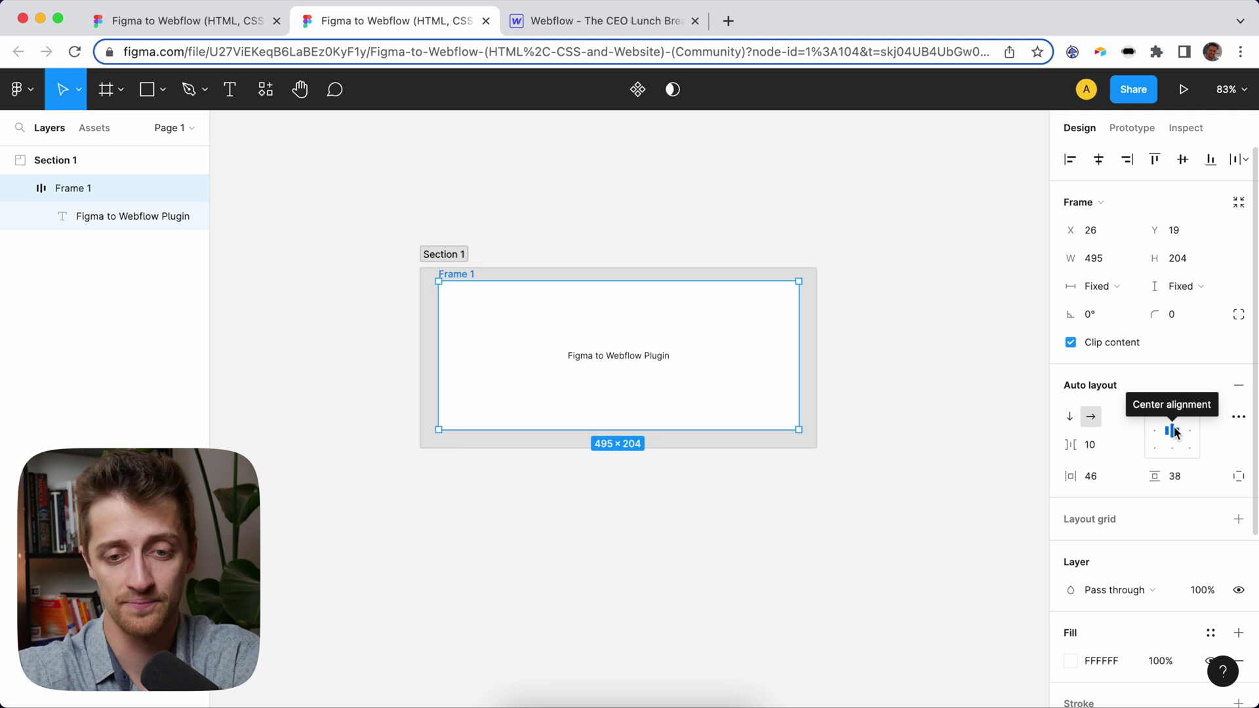
pyautogui.press('super+z')
# - Launch Figma to Webflow from the canvas menu and browse its layout templates
pyautogui.rightClick(779, 374)
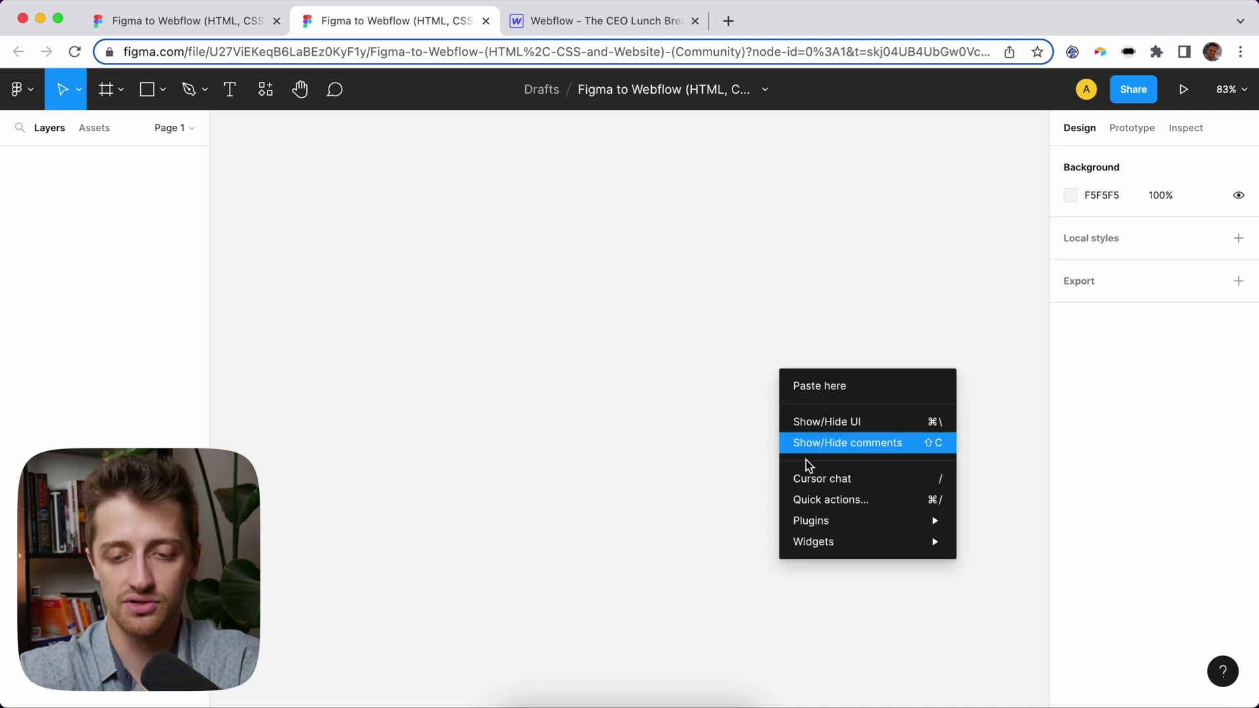
pyautogui.moveTo(832, 523)
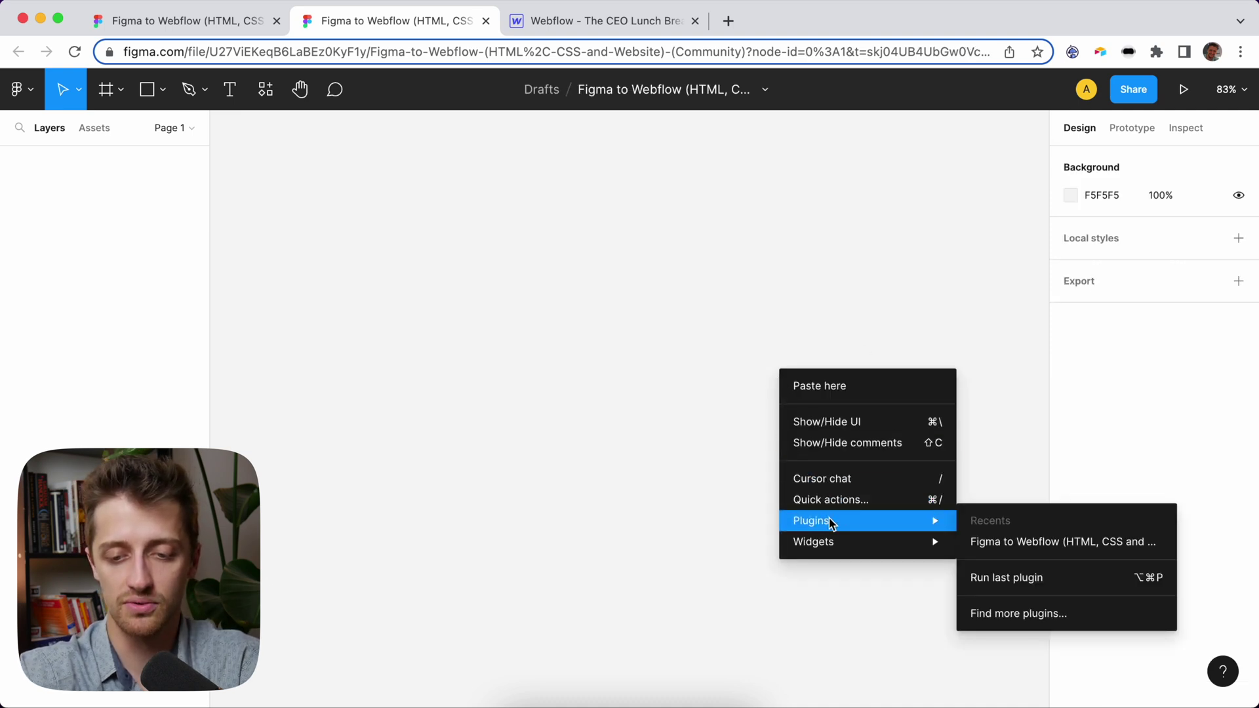
pyautogui.click(1002, 548)
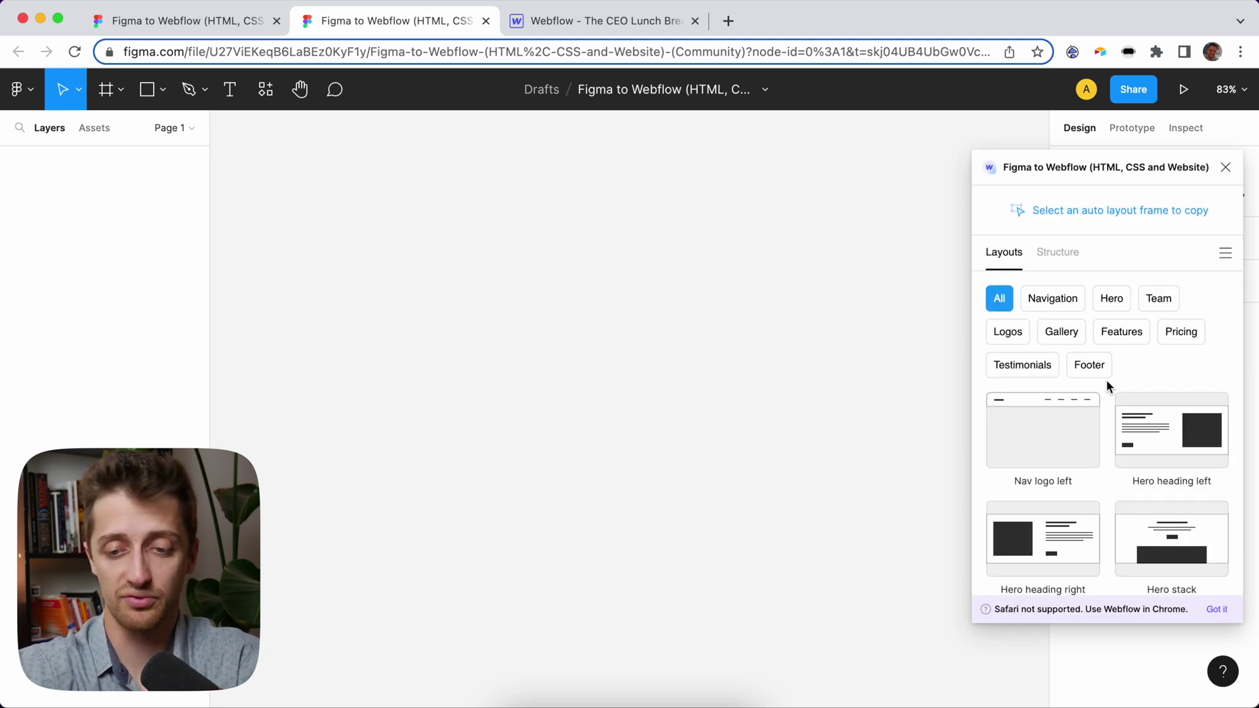
pyautogui.scroll(-8, 1106, 386)
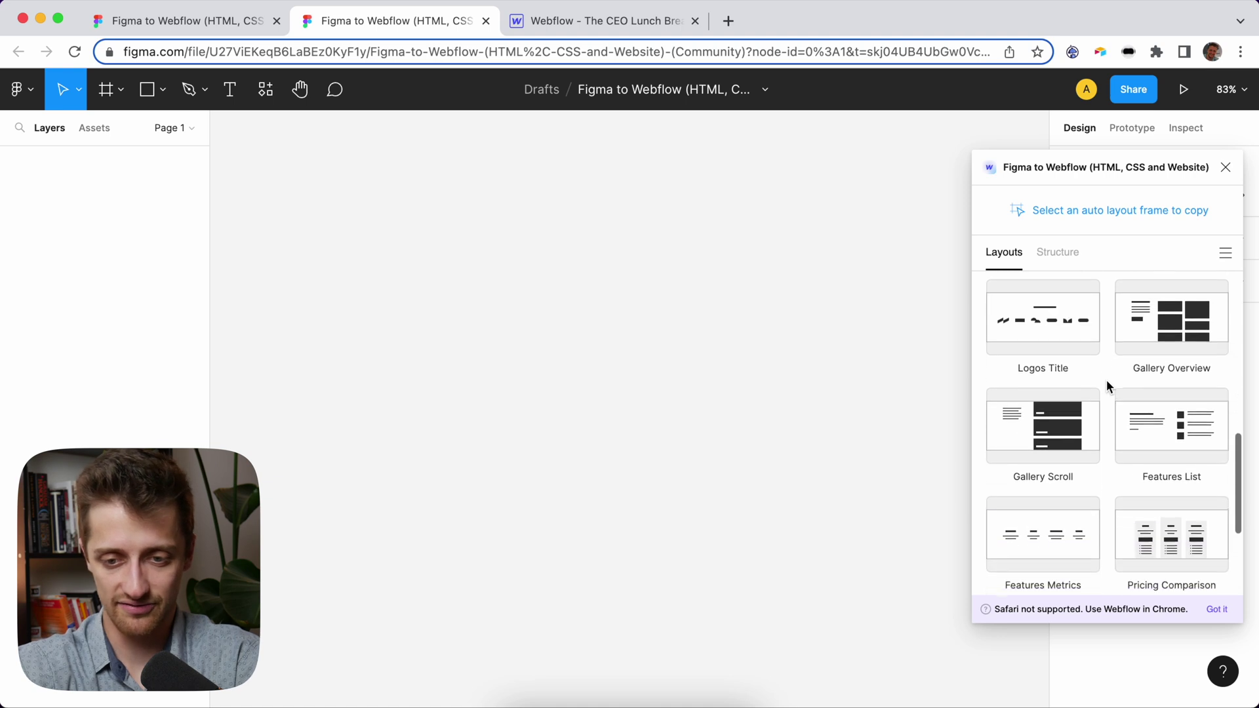
pyautogui.scroll(-5, 1106, 380)
# - Add Nav logo left, Hero heading left and Logos Title layouts stacked in order
pyautogui.scroll(15, 1107, 380)
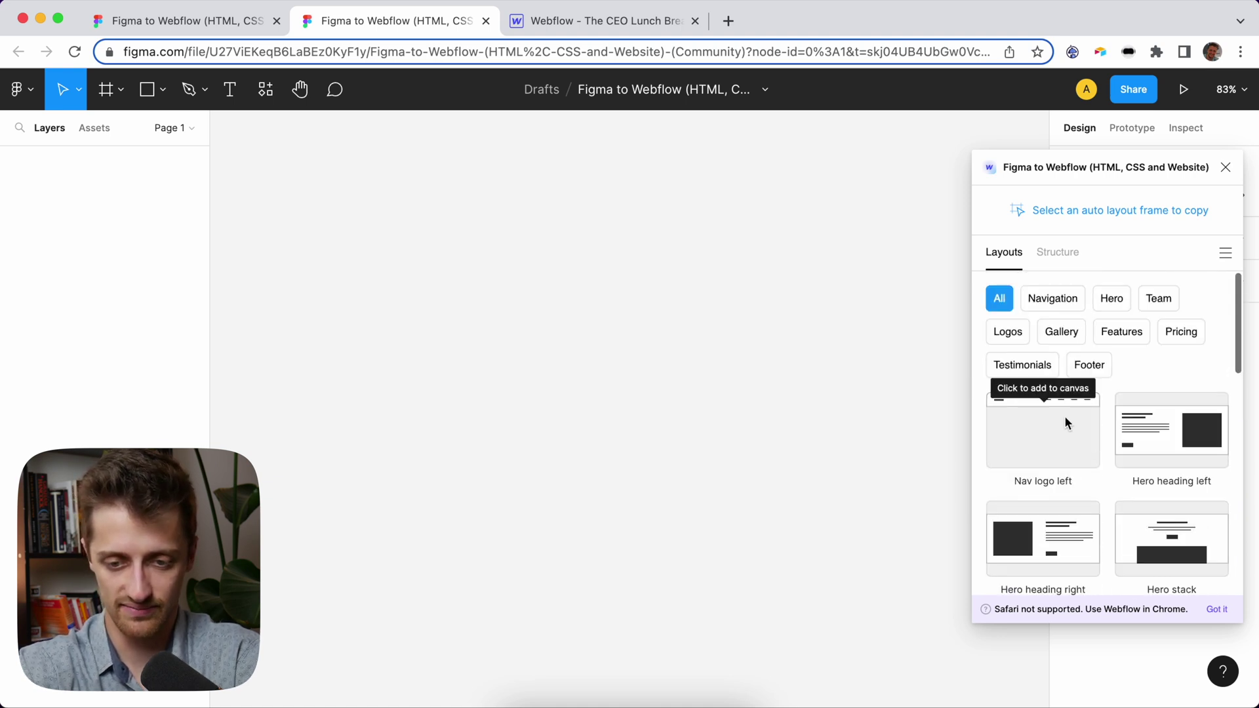
pyautogui.click(1049, 430)
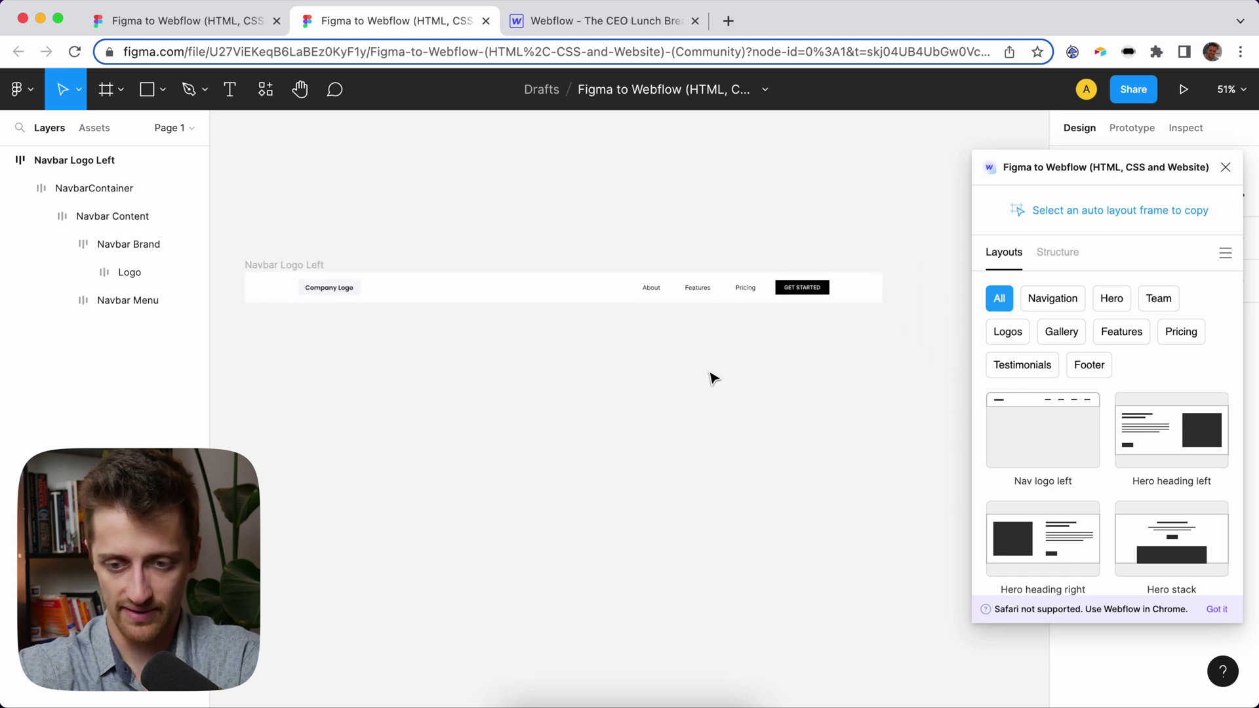
pyautogui.click(1133, 436)
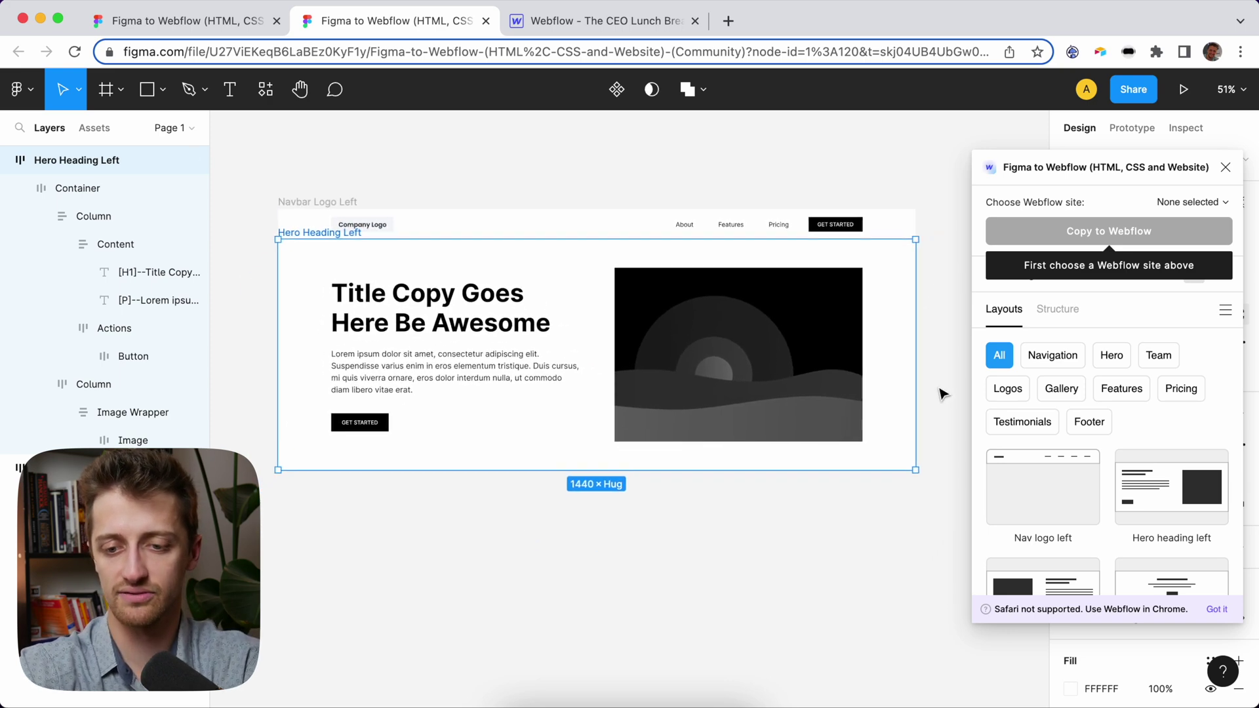
pyautogui.scroll(-6, 1094, 441)
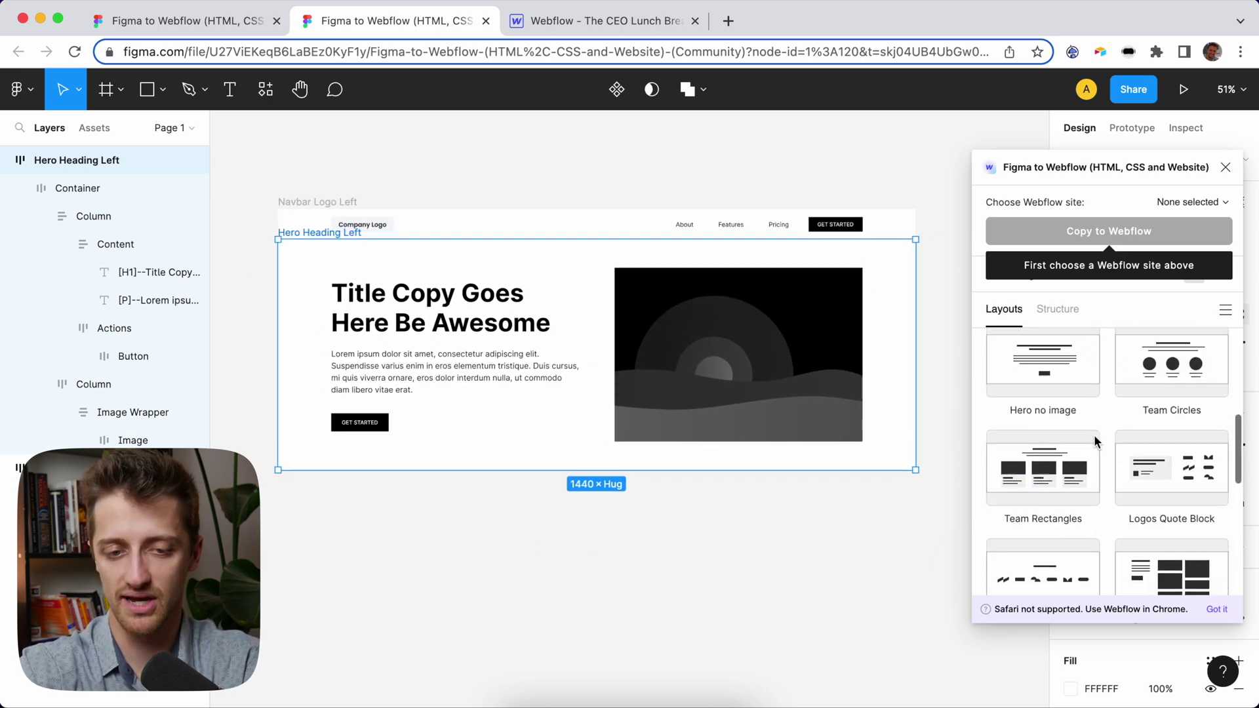
pyautogui.scroll(-2, 1069, 438)
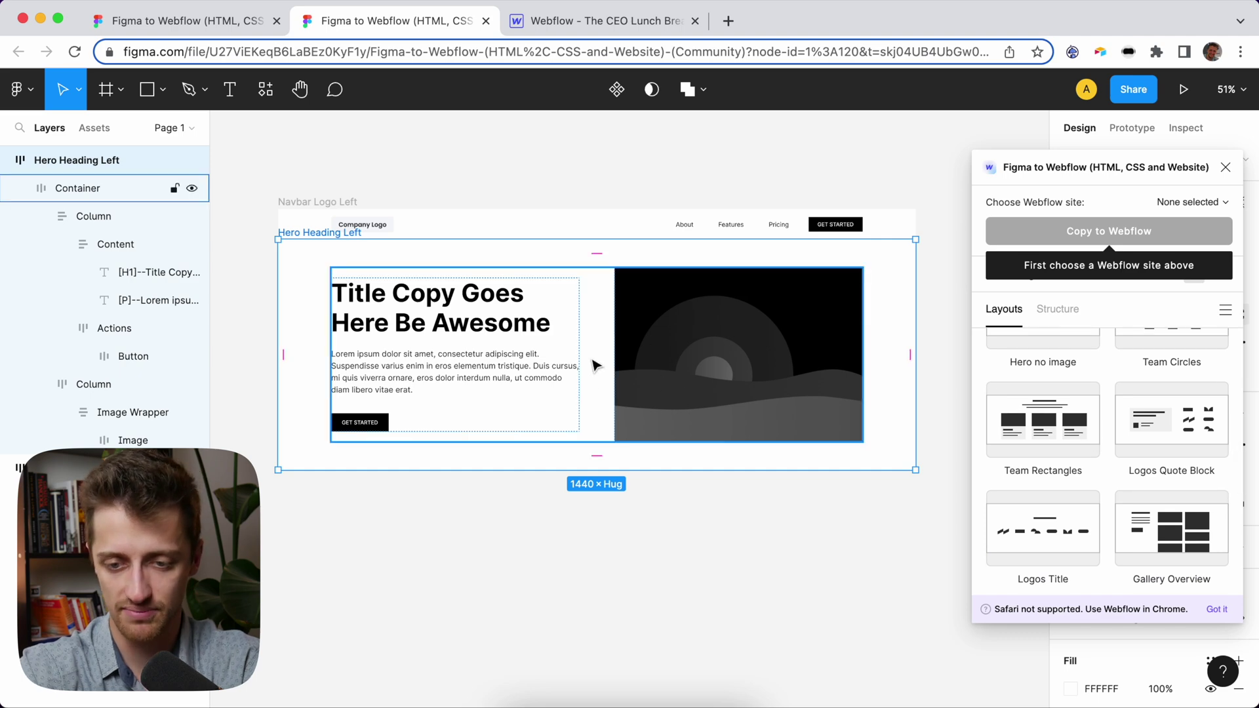
pyautogui.scroll(-2, 1045, 471)
pyautogui.click(912, 514)
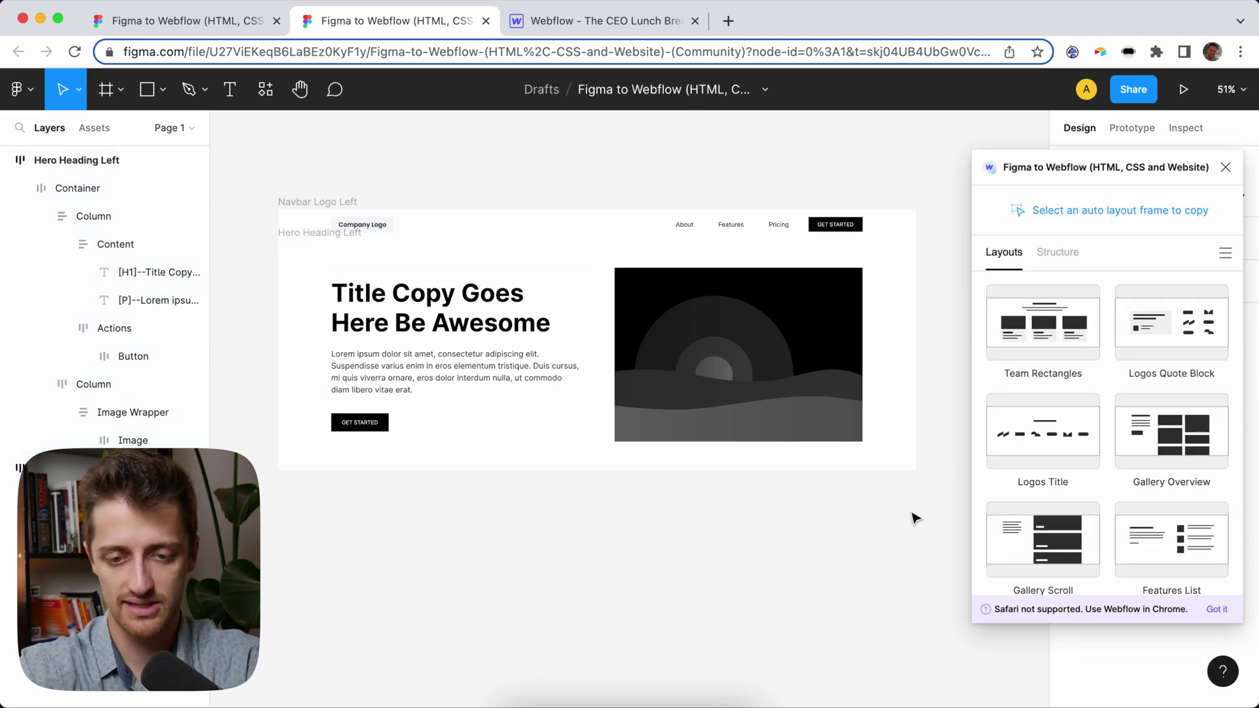
pyautogui.click(1031, 451)
pyautogui.moveTo(845, 446); pyautogui.dragTo(835, 503)
# - Add Testimonial Column Light and Footer Dark layouts below the logos section
pyautogui.scroll(-3, 1128, 452)
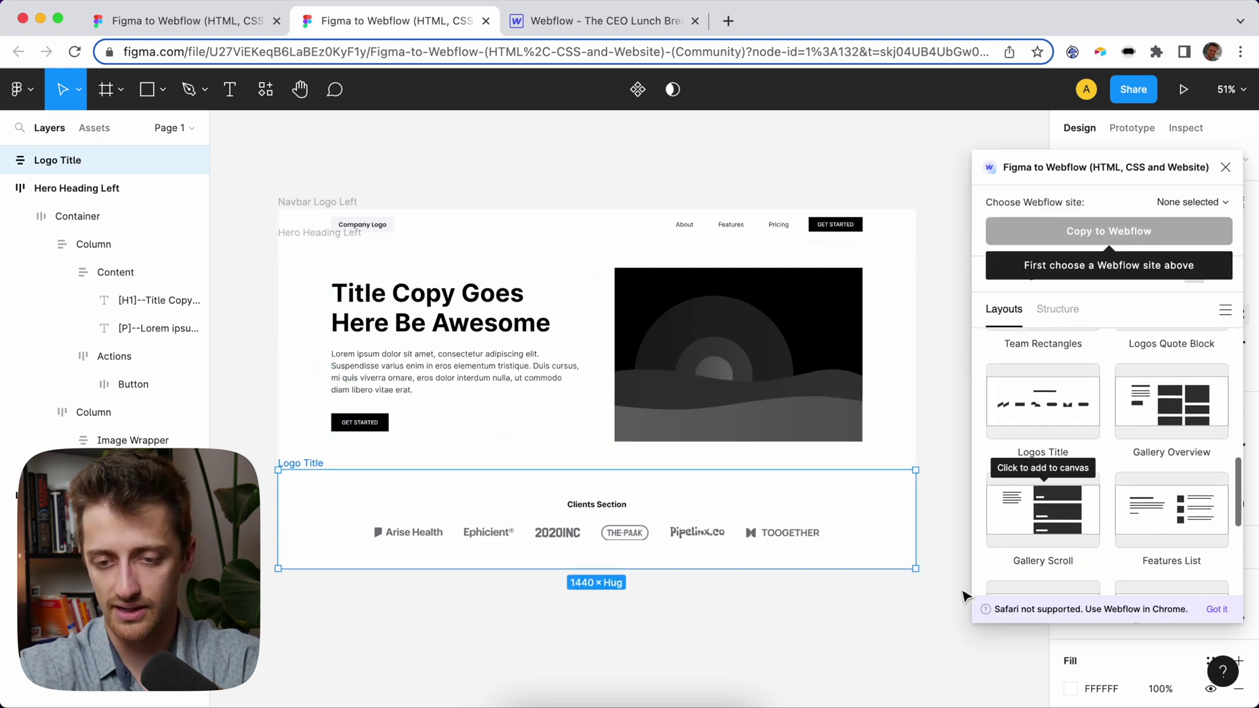
pyautogui.click(882, 639)
pyautogui.scroll(-5, 1069, 533)
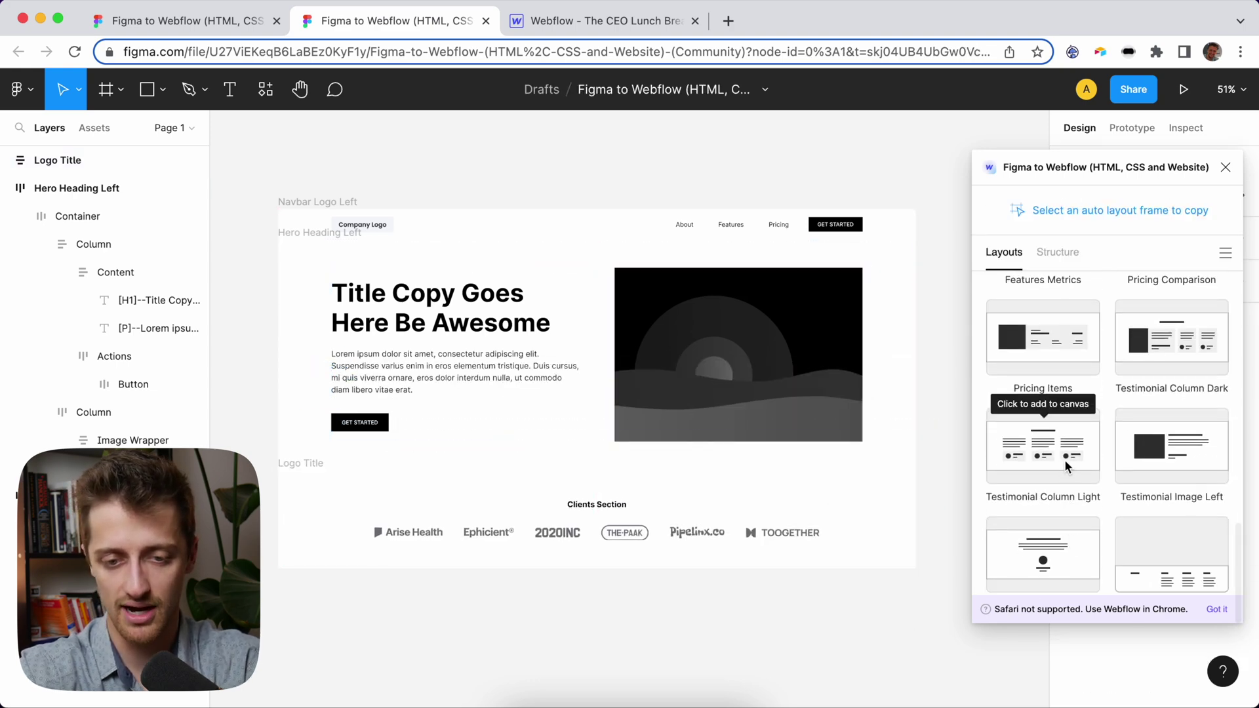
pyautogui.click(1064, 465)
pyautogui.scroll(-5, 848, 494)
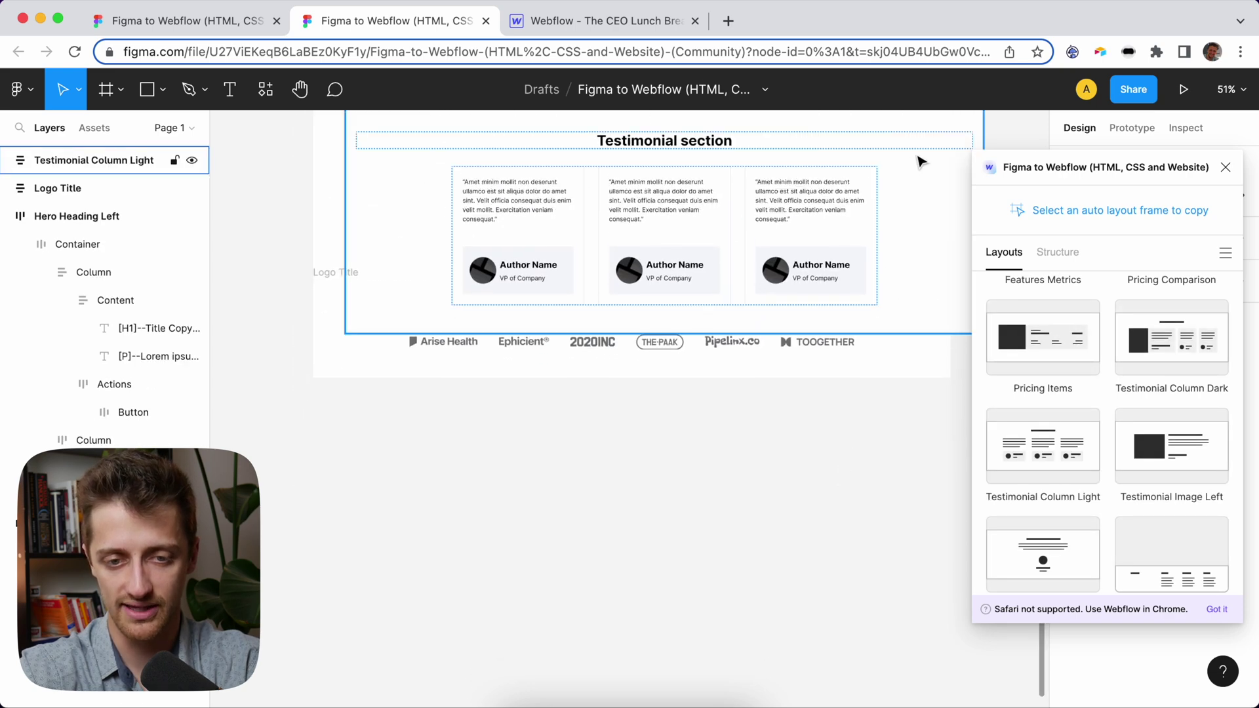
pyautogui.moveTo(924, 151); pyautogui.dragTo(899, 405)
pyautogui.click(287, 481)
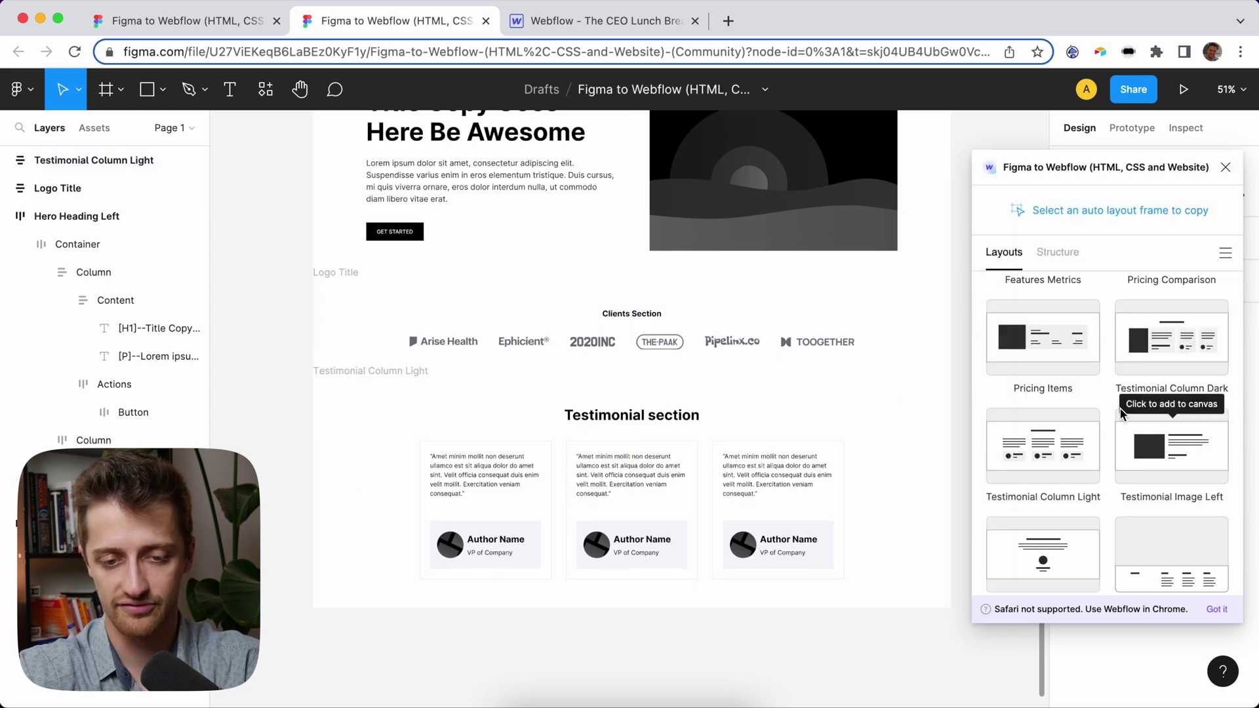
pyautogui.click(1139, 538)
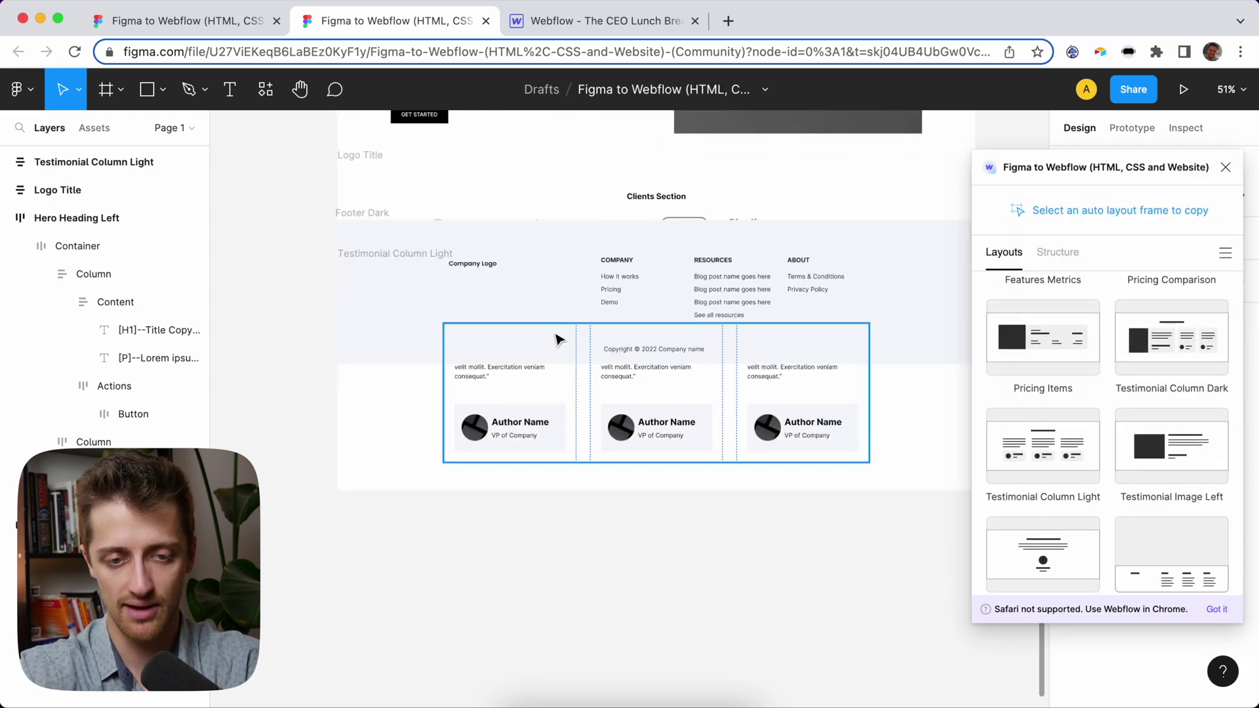
pyautogui.moveTo(548, 245); pyautogui.dragTo(550, 510)
pyautogui.click(312, 413)
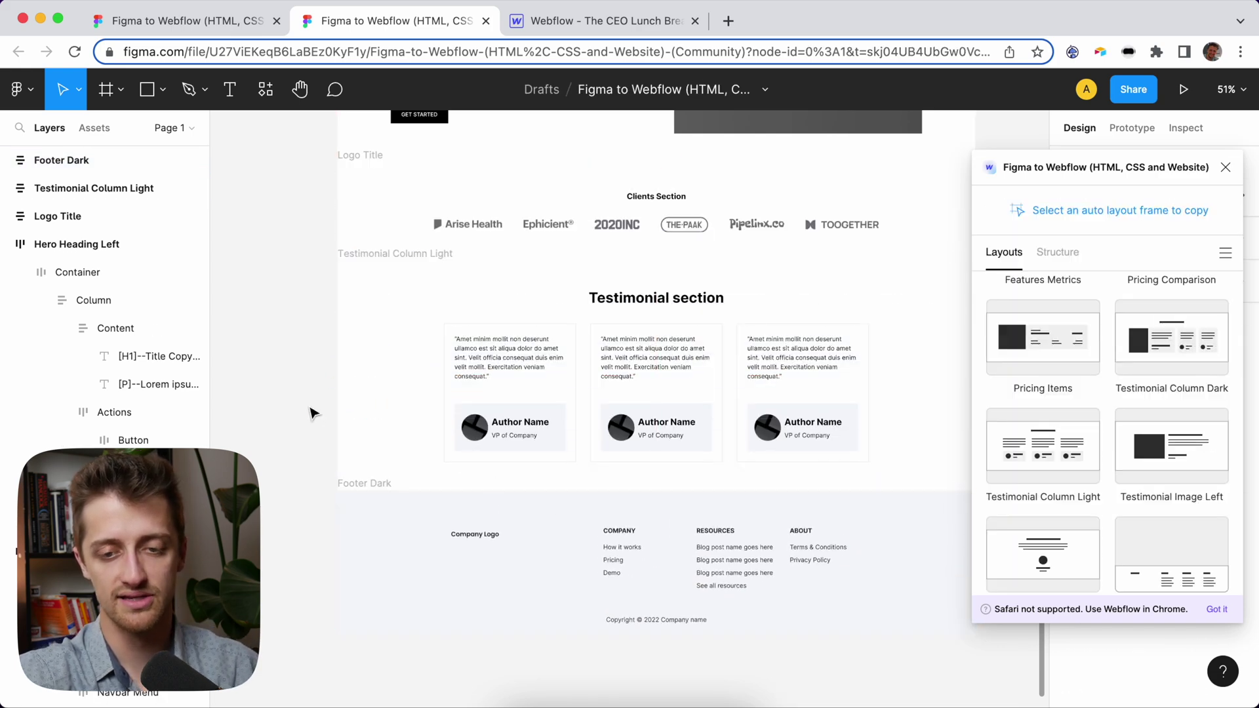
pyautogui.scroll(5, 312, 413)
pyautogui.hscroll(3, 312, 413)
# - Select the Navbar Logo Left frame and relaunch the Figma to Webflow plugin
pyautogui.scroll(3, 753, 221)
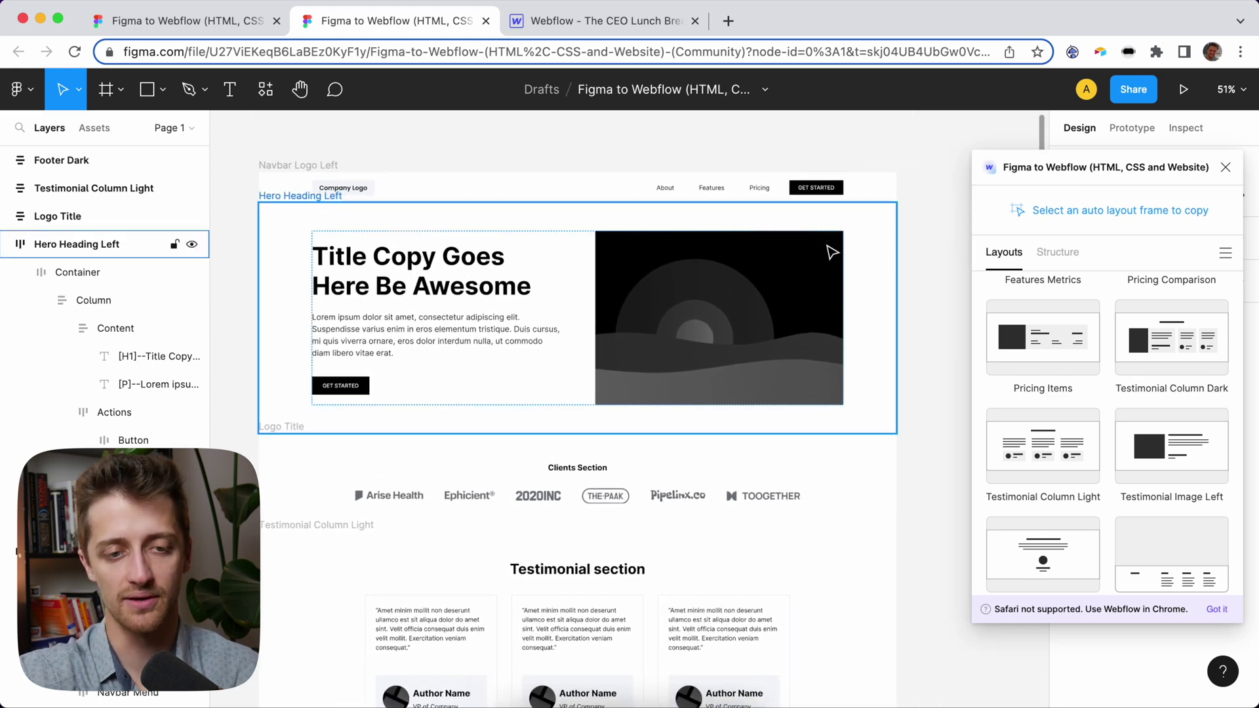
pyautogui.click(271, 188)
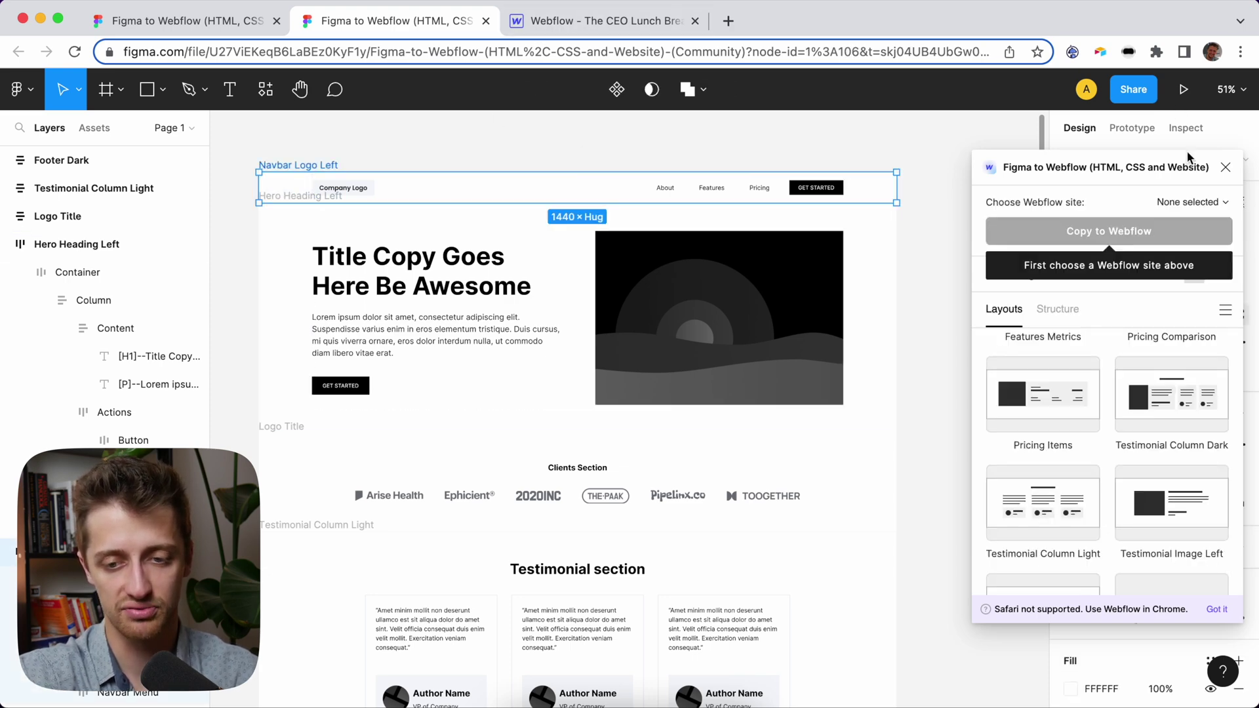
pyautogui.click(1226, 171)
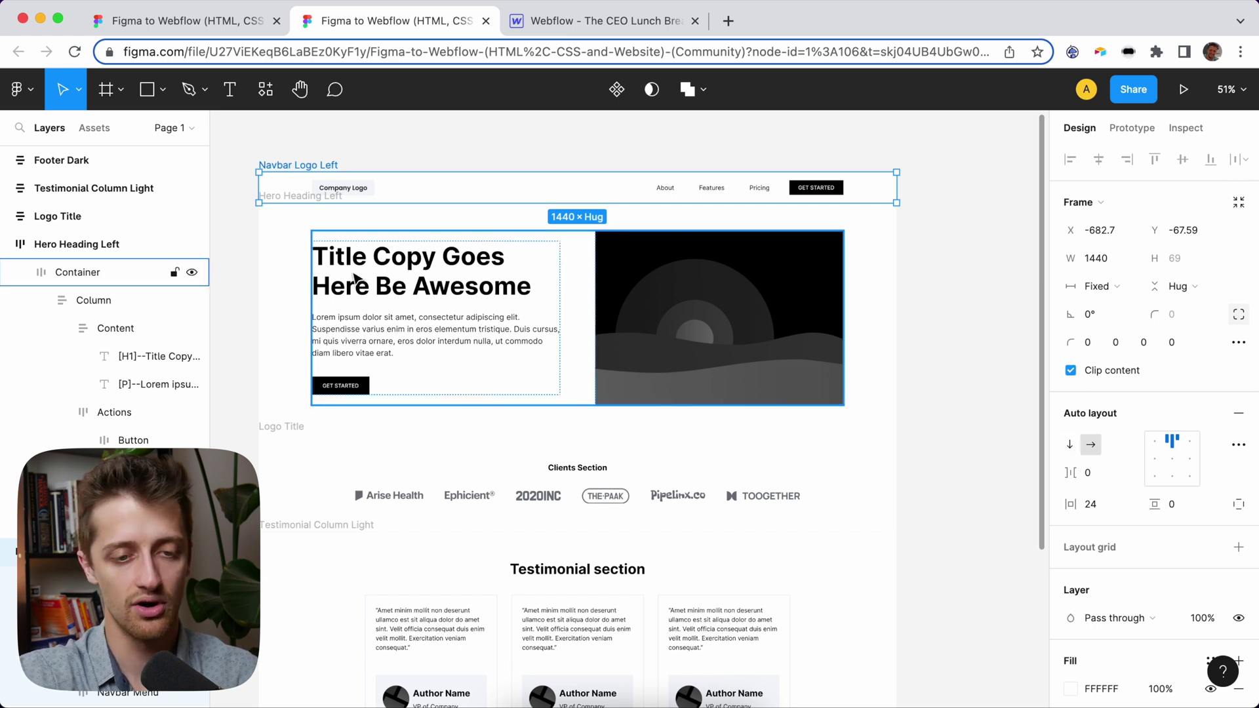
pyautogui.click(248, 280)
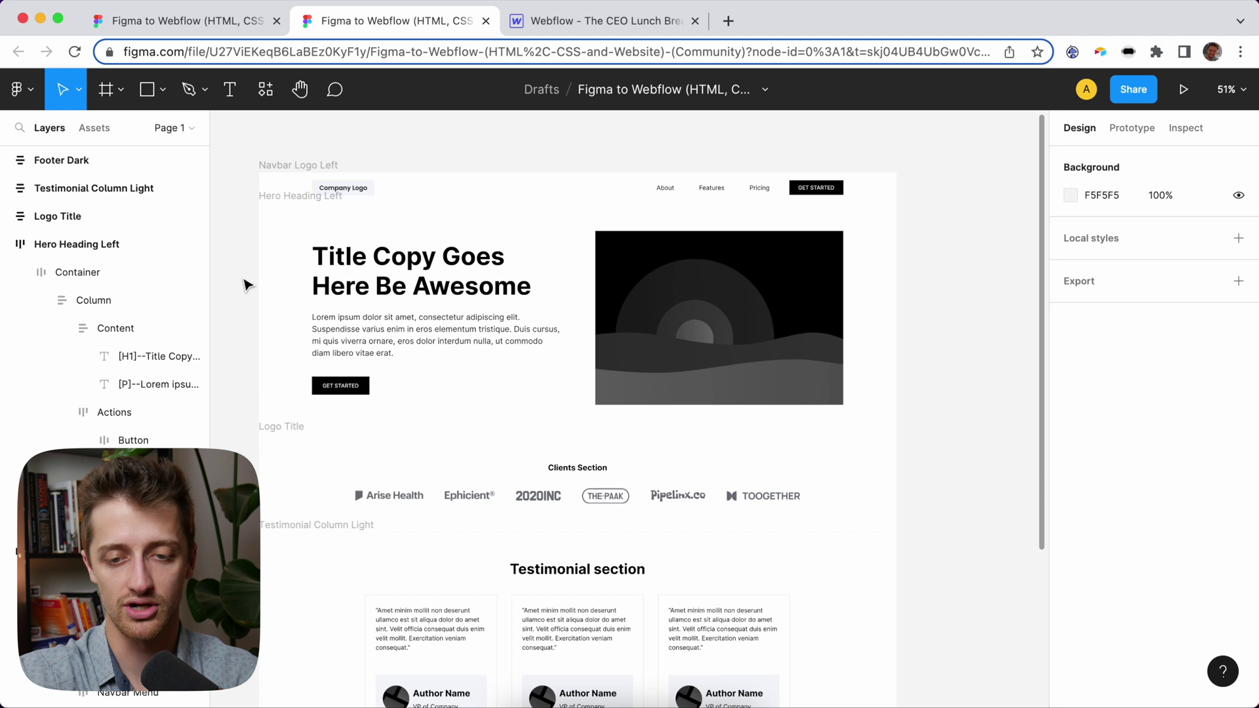
pyautogui.press('super+alt+p')
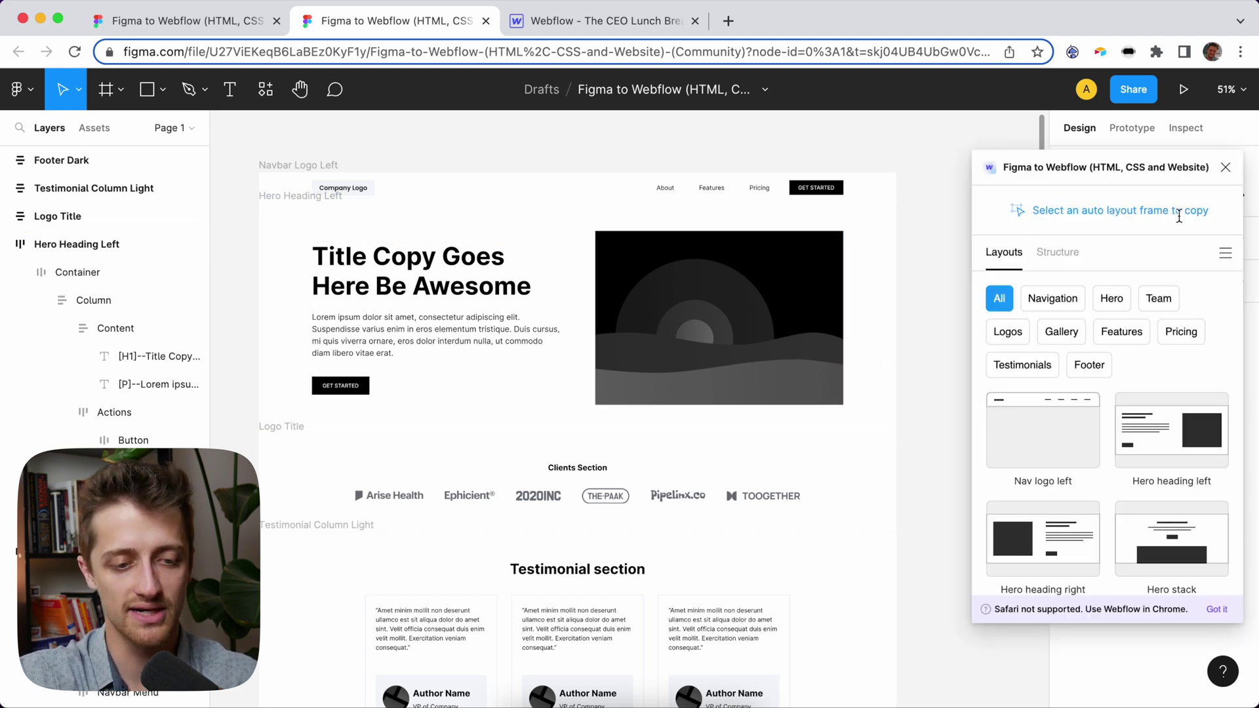
# - Target The CEO Lunch Break | A Podcast site and copy Navbar Logo Left to Webflow
pyautogui.click(98, 551)
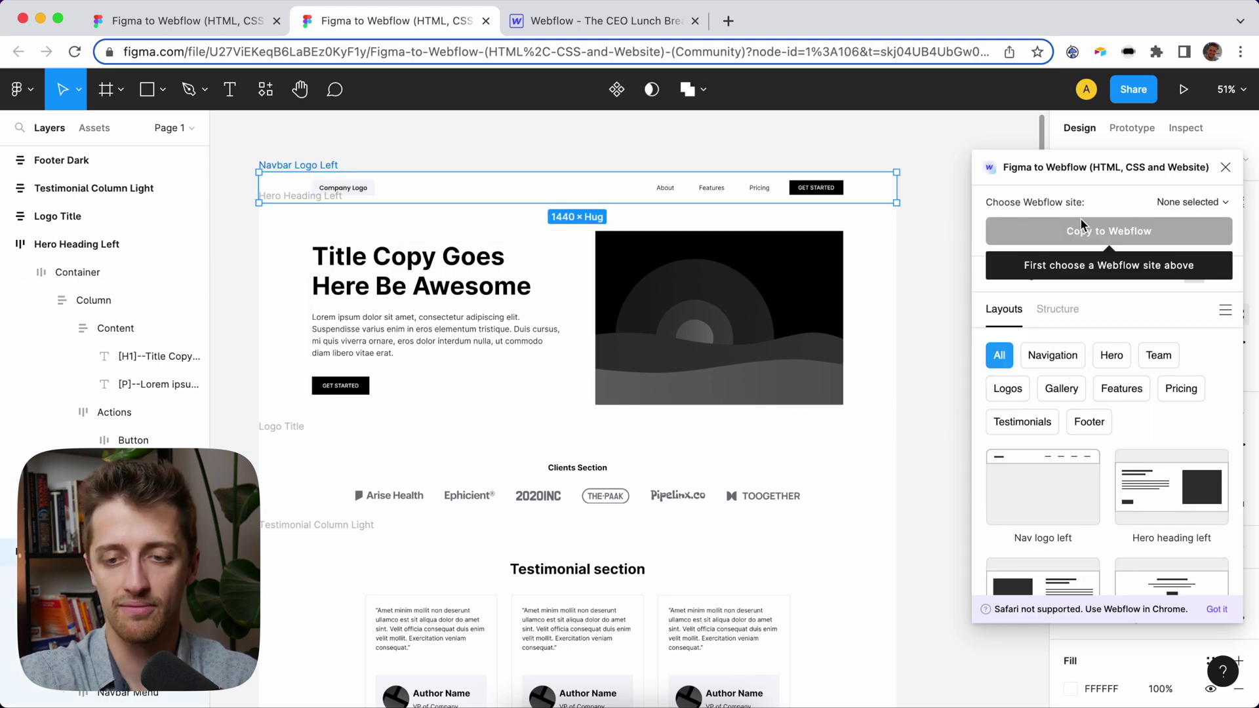
pyautogui.click(1197, 202)
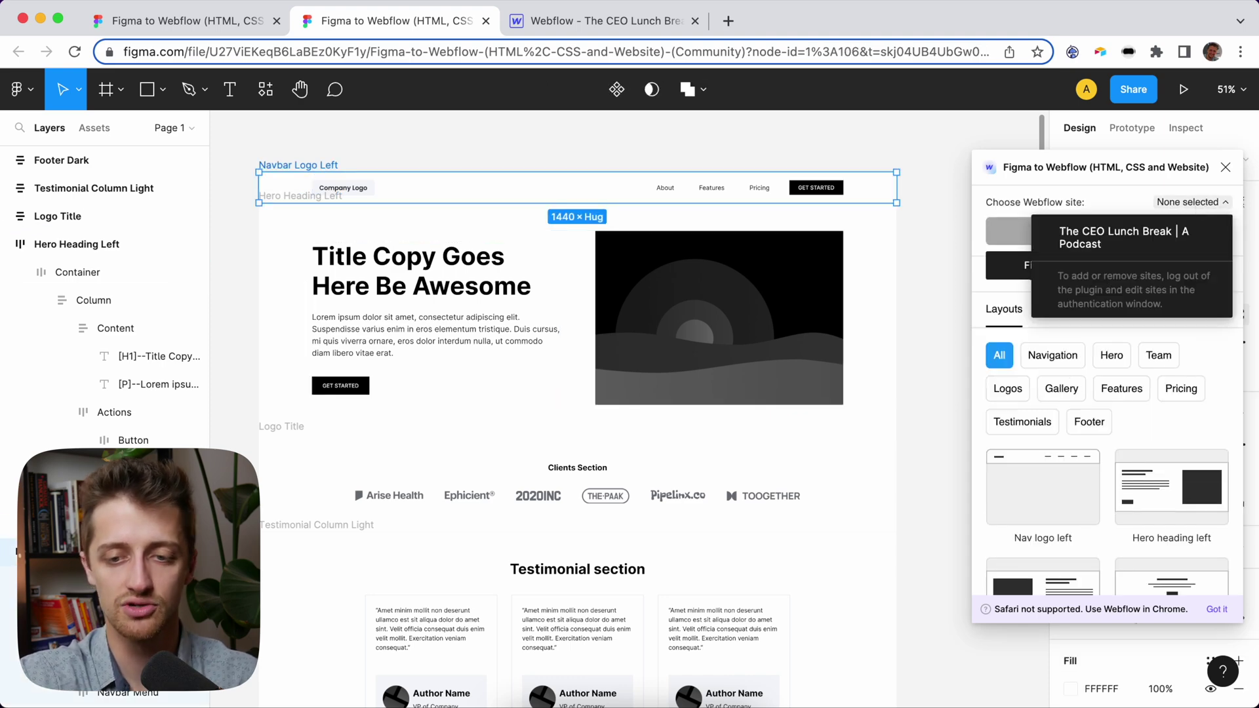
pyautogui.click(1170, 241)
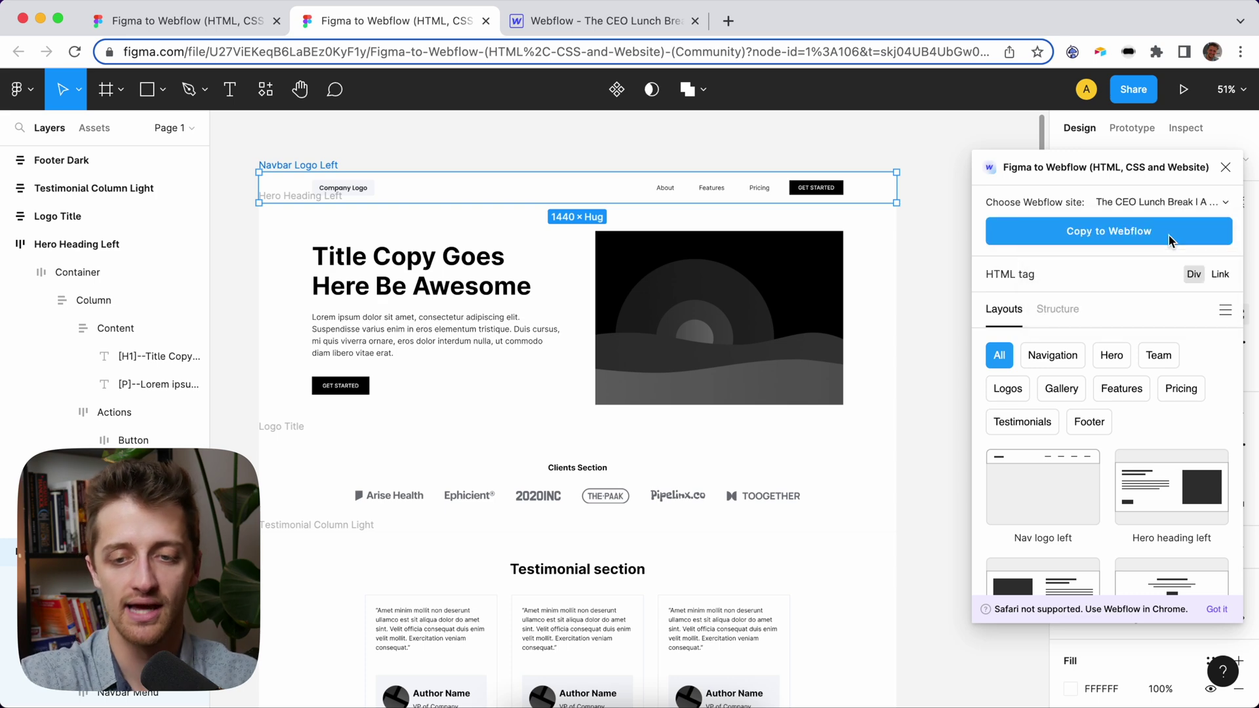
pyautogui.click(1111, 230)
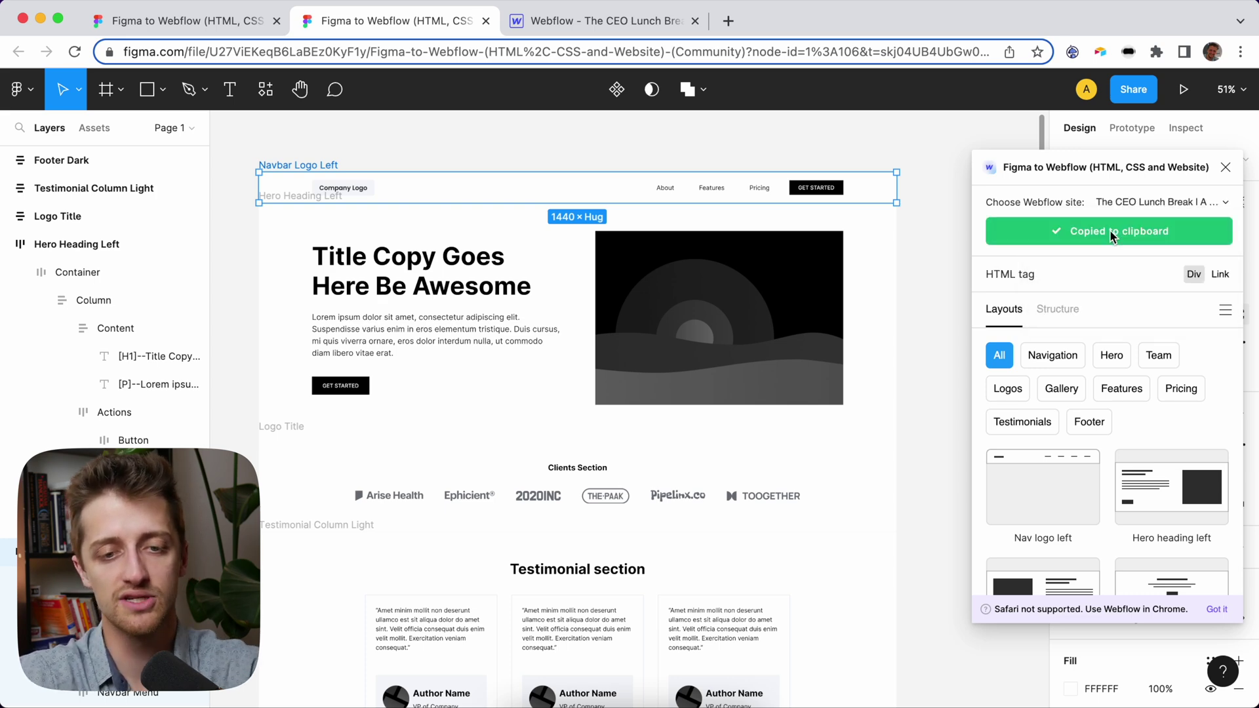
pyautogui.click(618, 30)
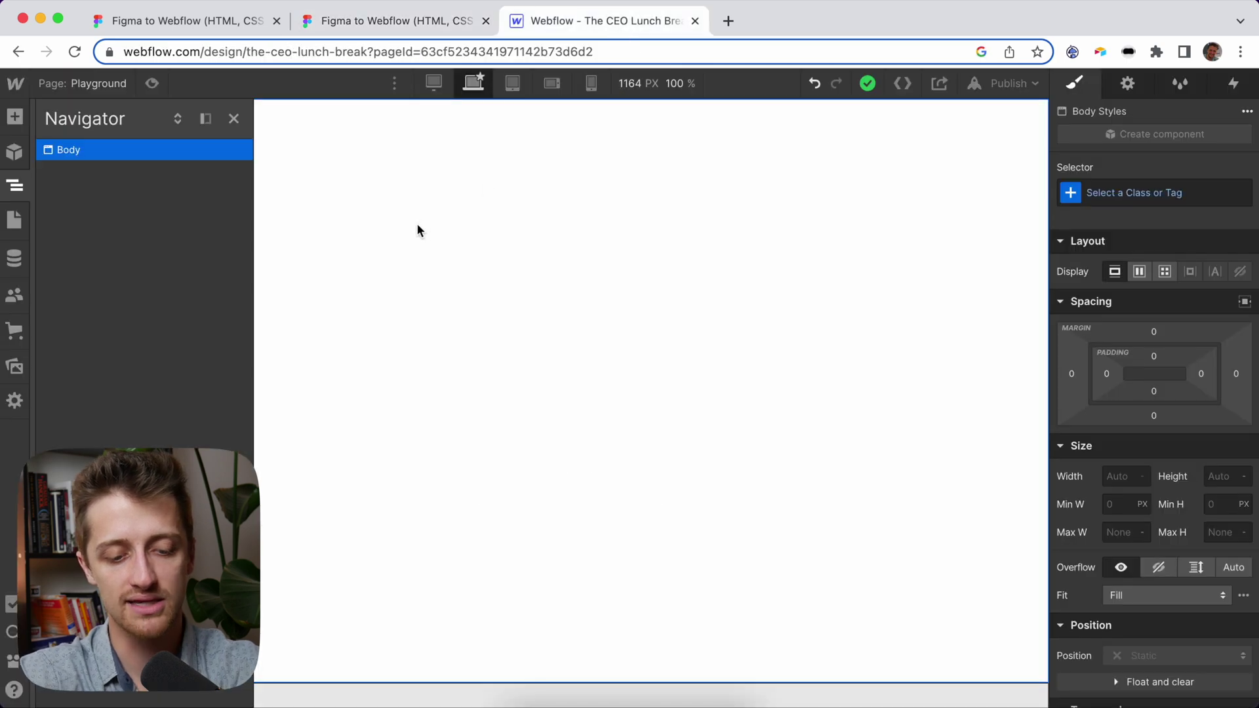
# - Paste the copied navbar into Webflow's empty Playground page
pyautogui.press('z')
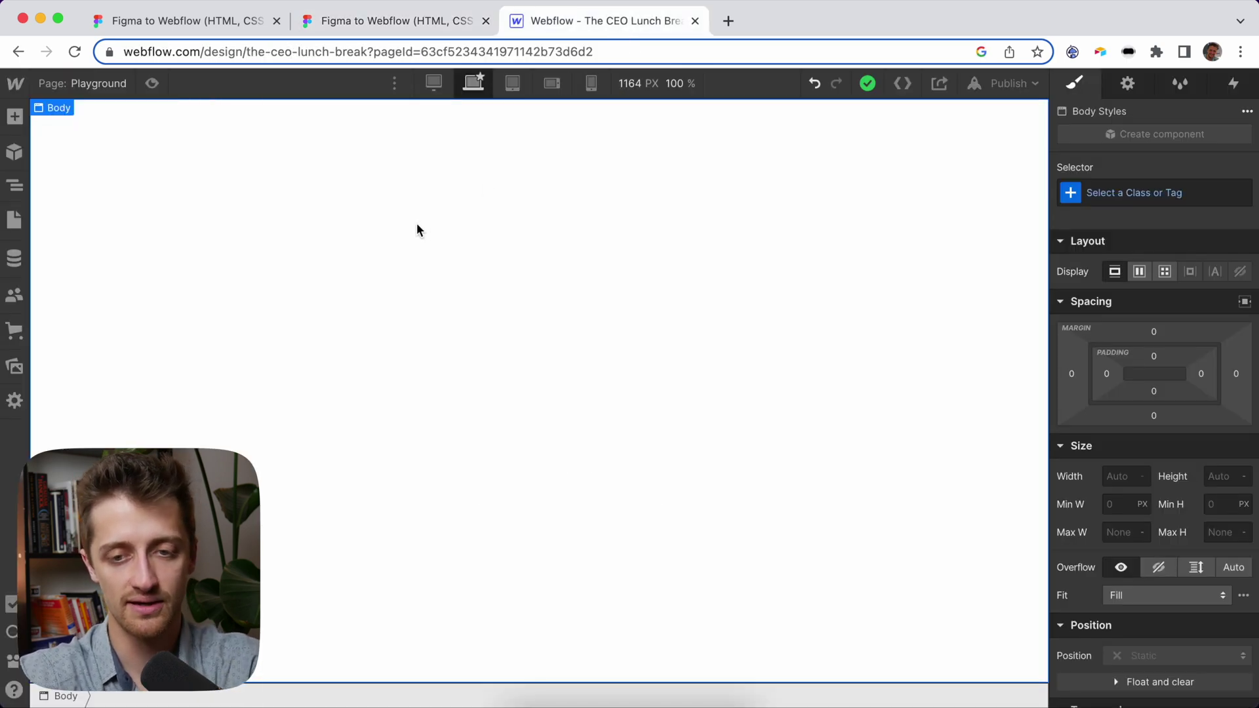
pyautogui.press('super+v')
pyautogui.click(1015, 126)
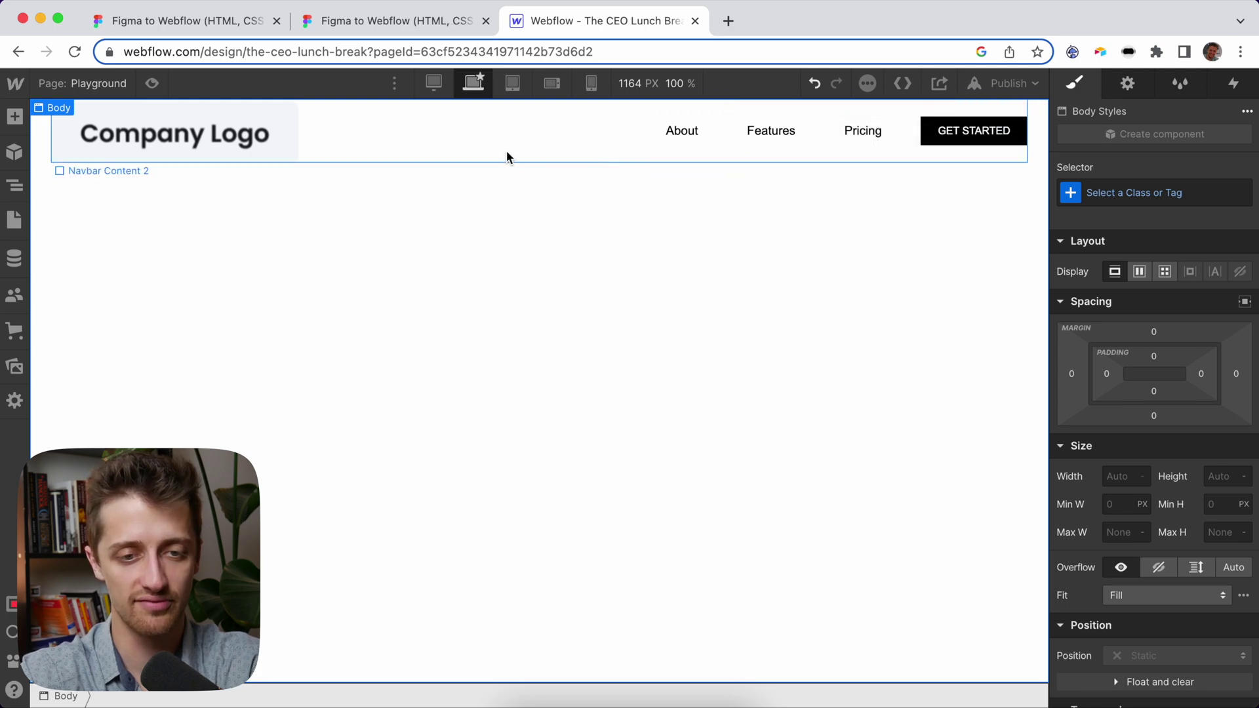
# - Copy the Hero Heading Left frame from Figma and paste it into Webflow below the navbar
pyautogui.click(405, 25)
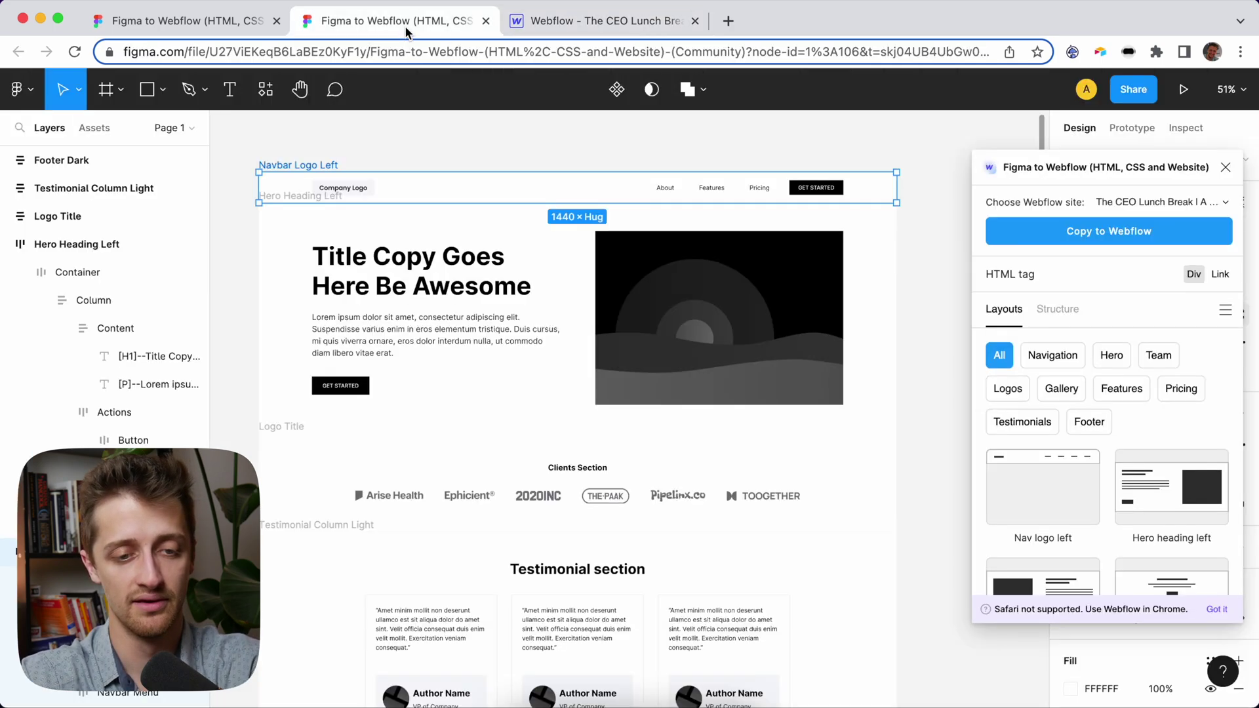
pyautogui.click(280, 318)
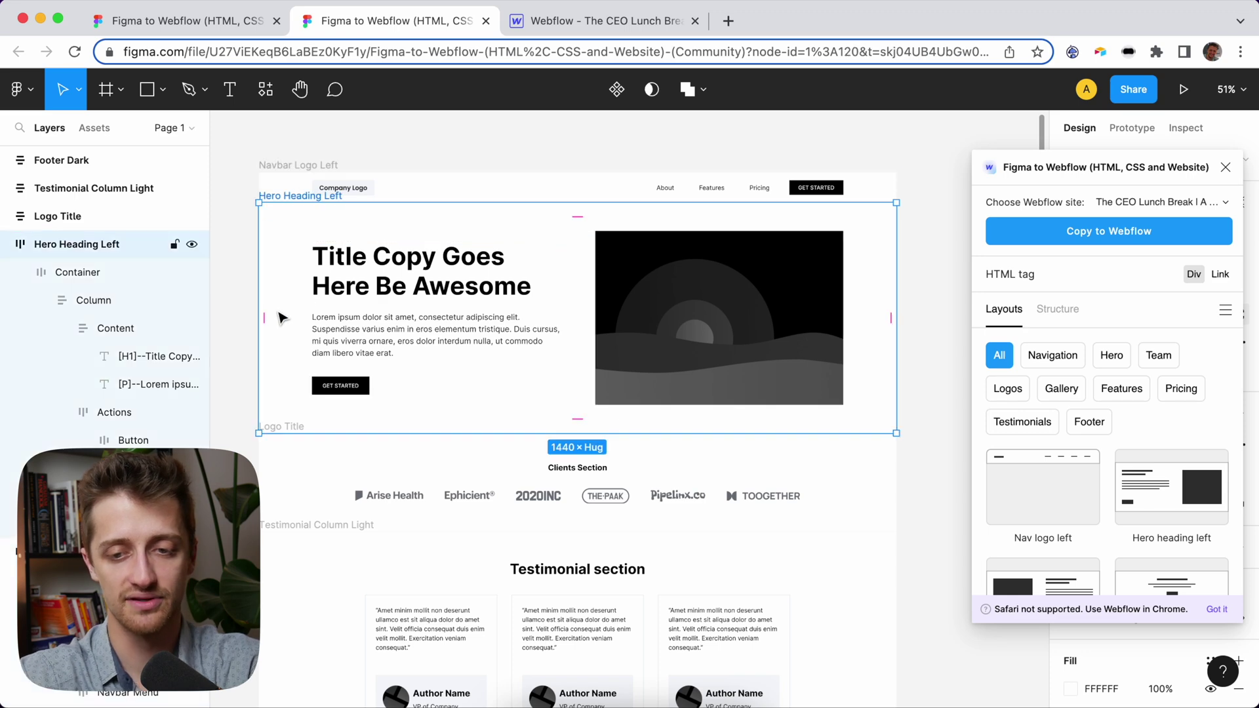
pyautogui.click(1127, 233)
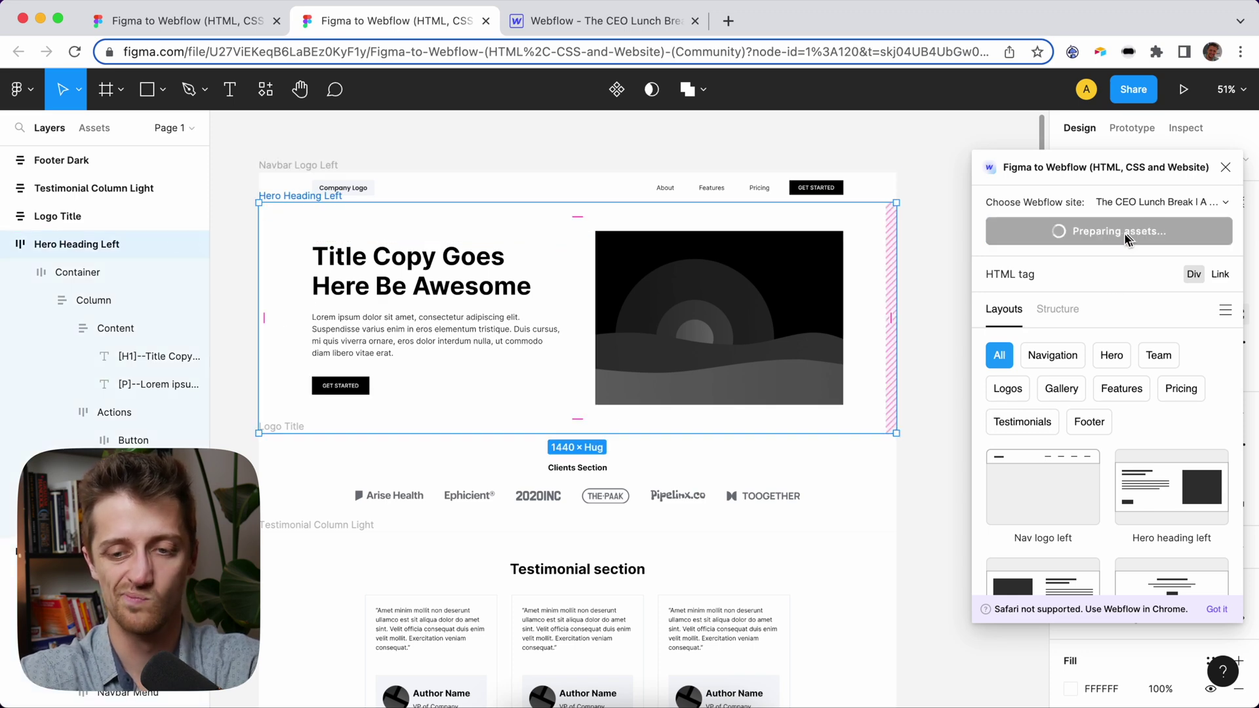
pyautogui.click(645, 22)
pyautogui.press('super+v')
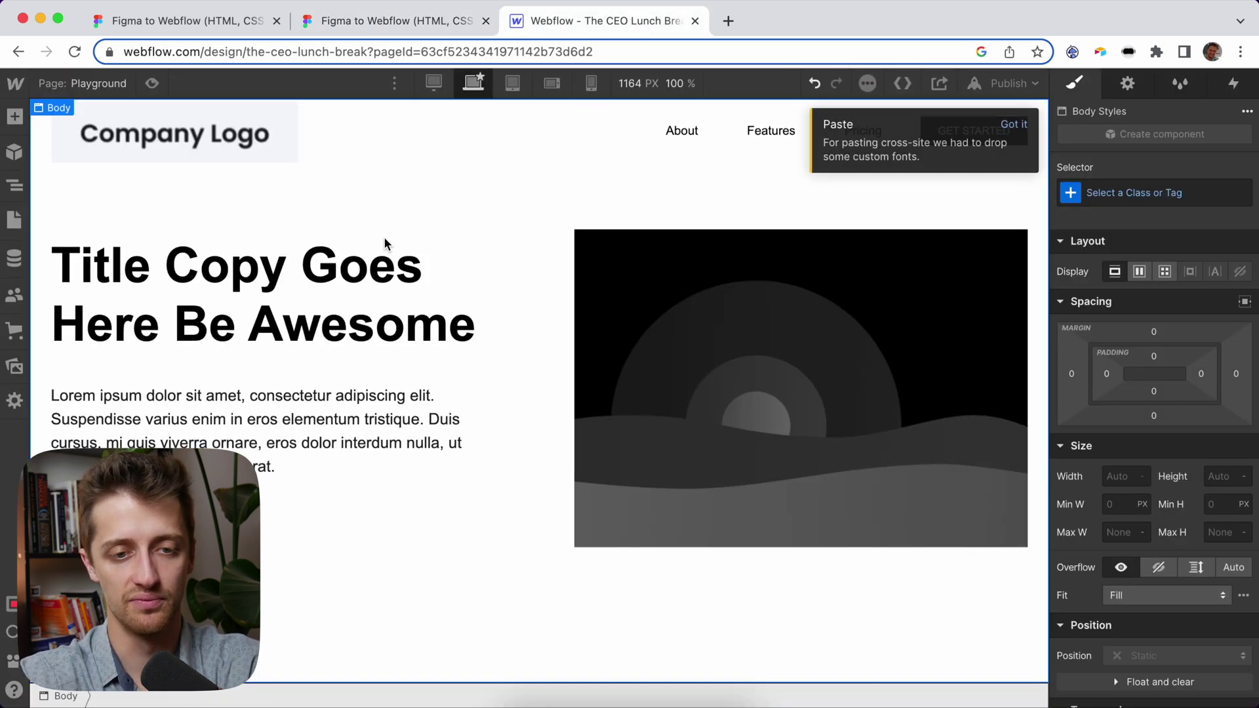
pyautogui.click(380, 21)
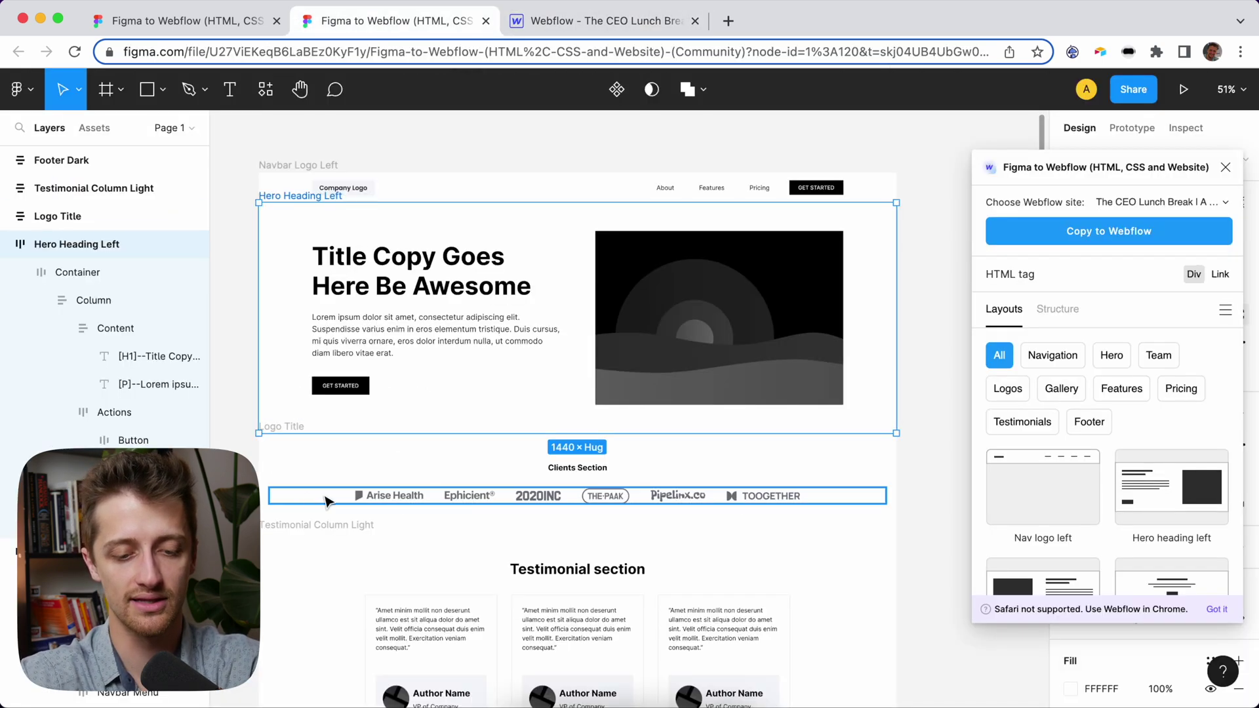
# - Fill the Testimonial Column Light frame with red EB2424
pyautogui.scroll(-3, 308, 499)
pyautogui.click(325, 417)
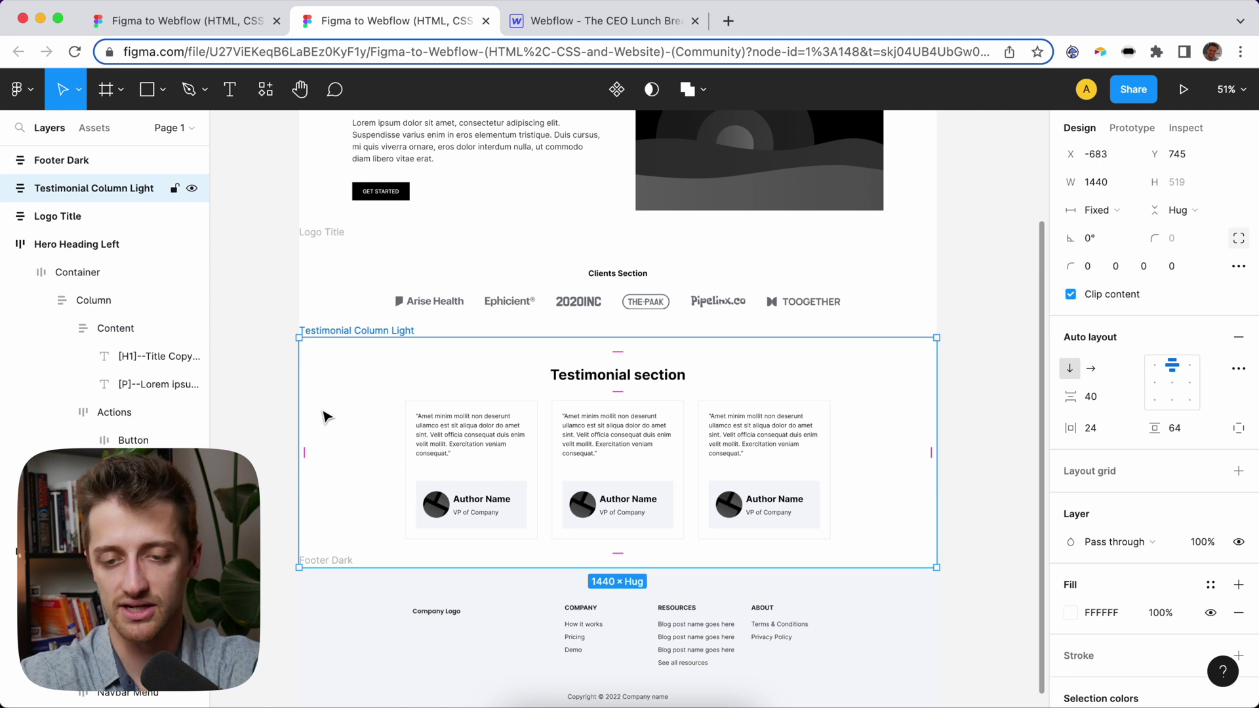
pyautogui.scroll(-2, 1089, 498)
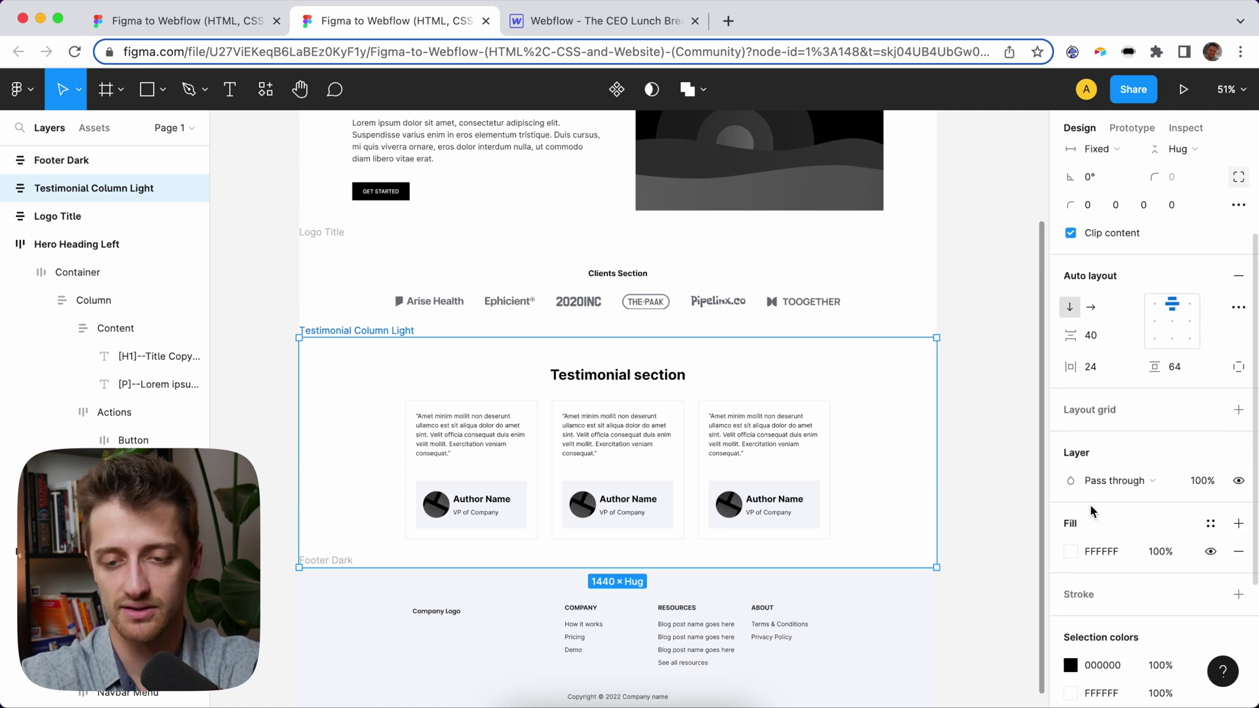
pyautogui.click(1070, 552)
pyautogui.moveTo(1023, 414); pyautogui.dragTo(1019, 297)
pyautogui.click(1032, 252)
pyautogui.click(317, 366)
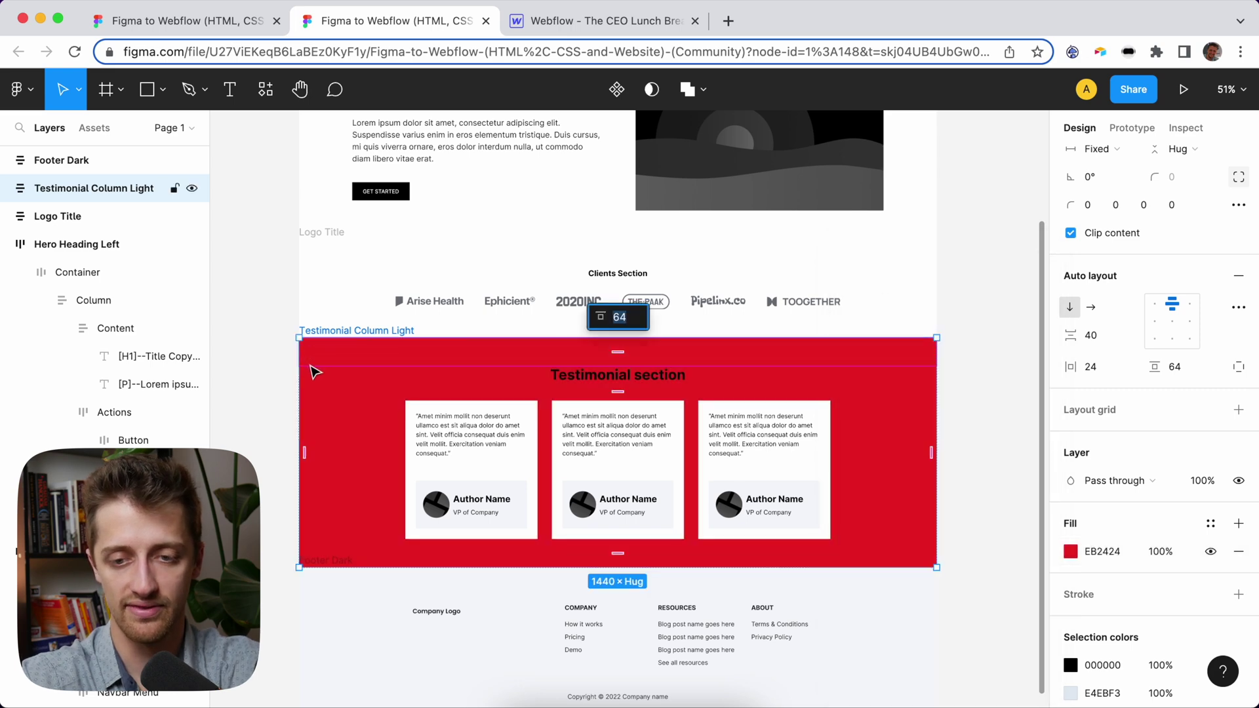
pyautogui.rightClick(998, 222)
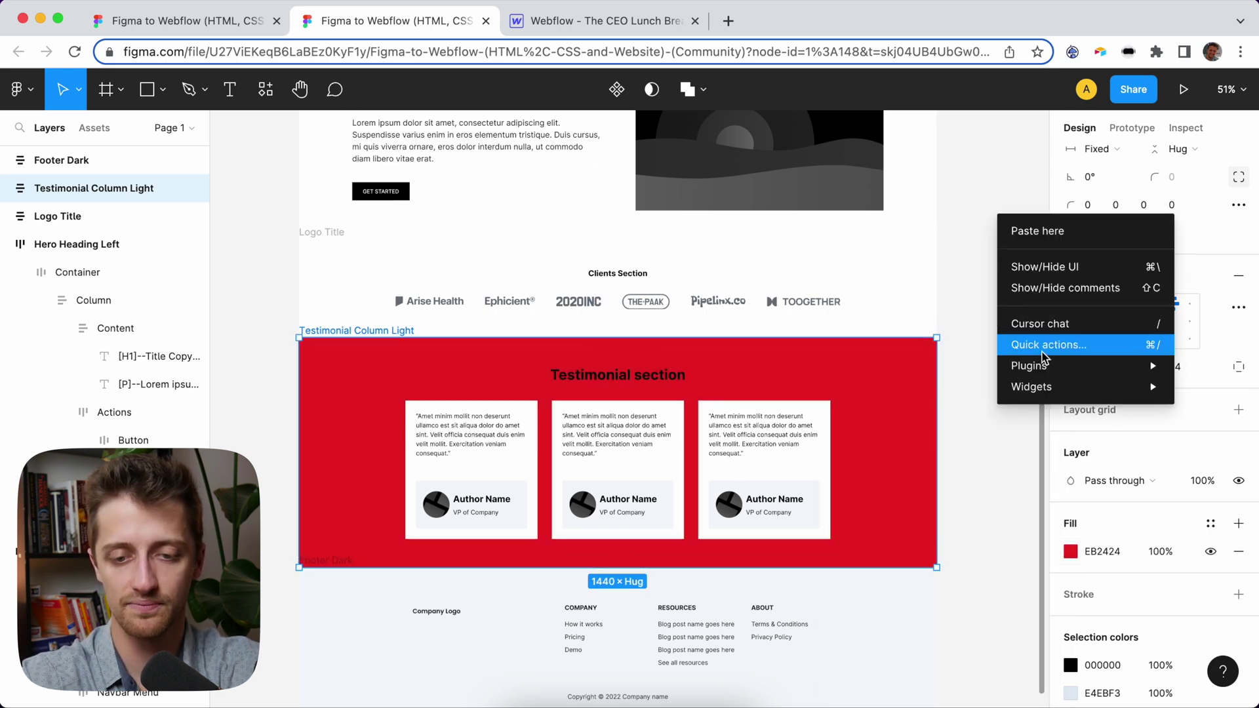
# - Copy the red Testimonial frame with Figma to Webflow and paste it into the Webflow page
pyautogui.moveTo(1047, 367)
pyautogui.click(885, 388)
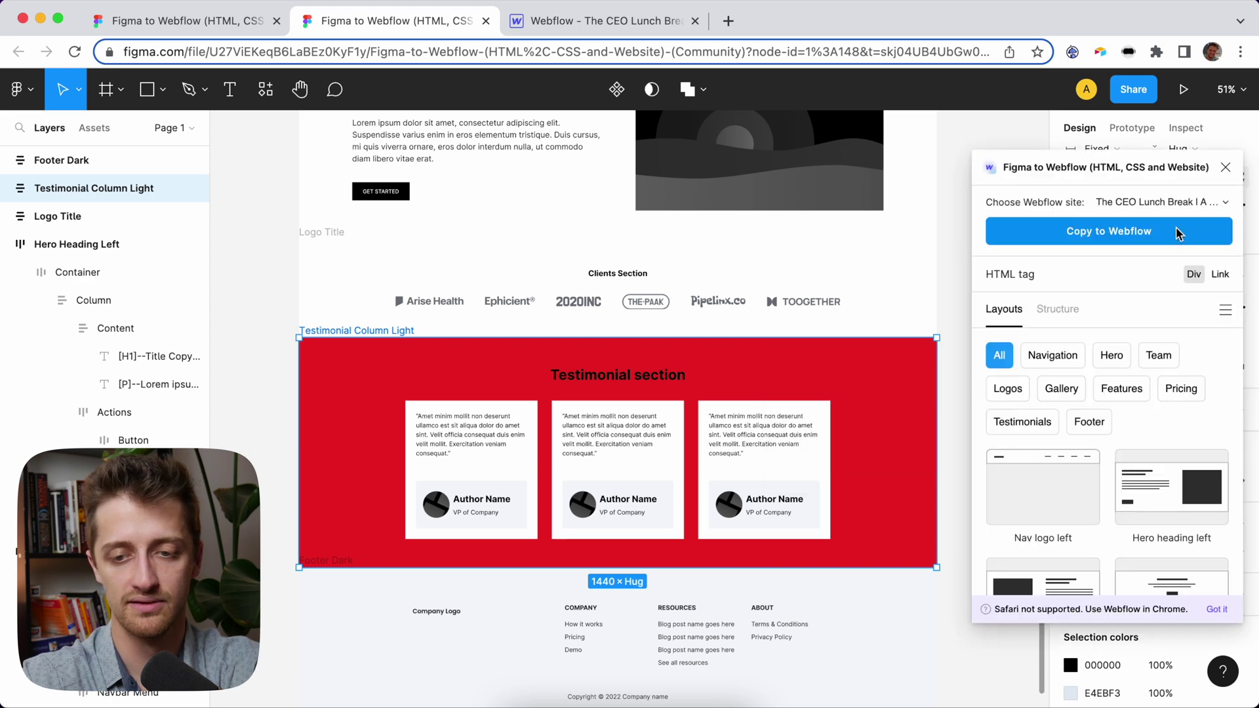
pyautogui.click(556, 26)
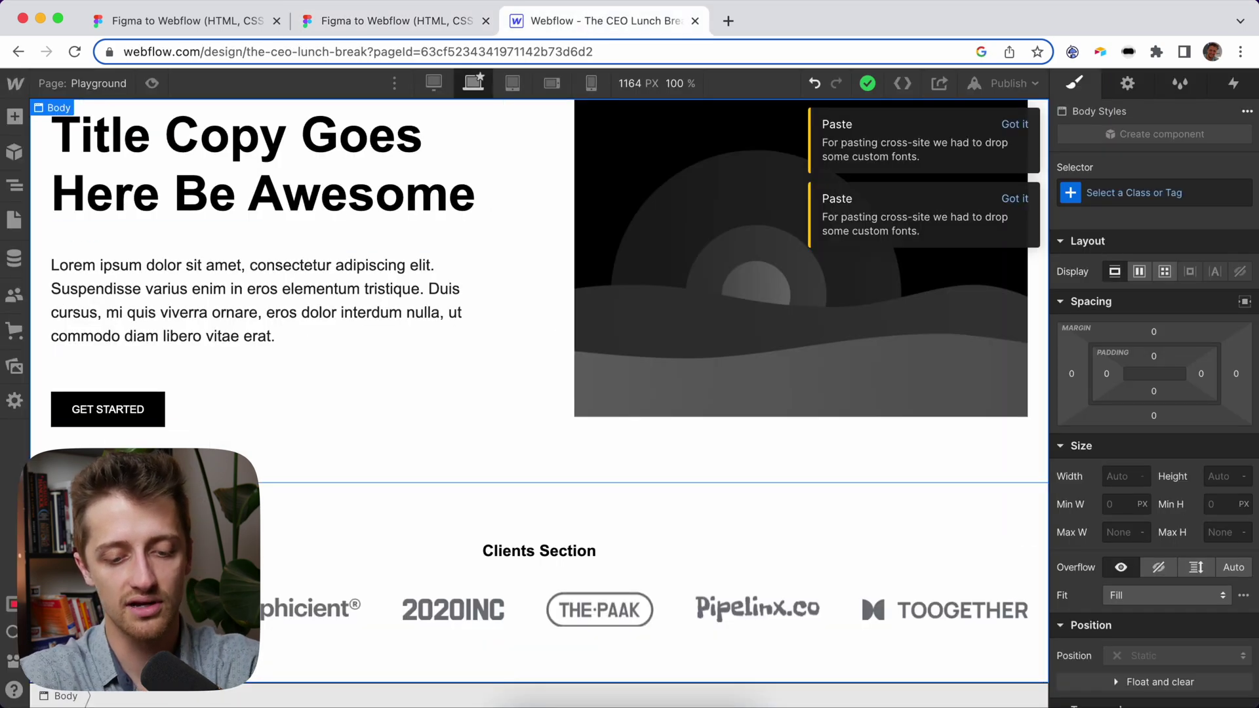
pyautogui.press('super+v')
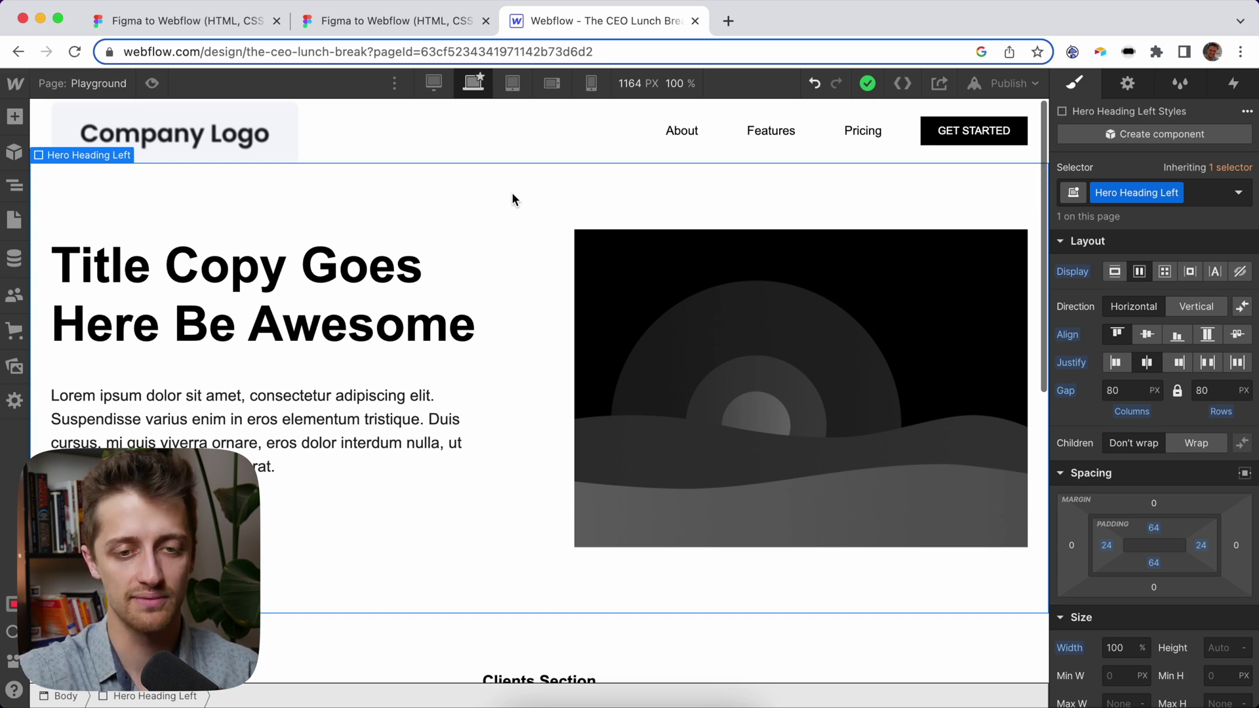
# - Preview the pasted sections at tablet and mobile portrait widths, then return to the Figma file
pyautogui.click(513, 82)
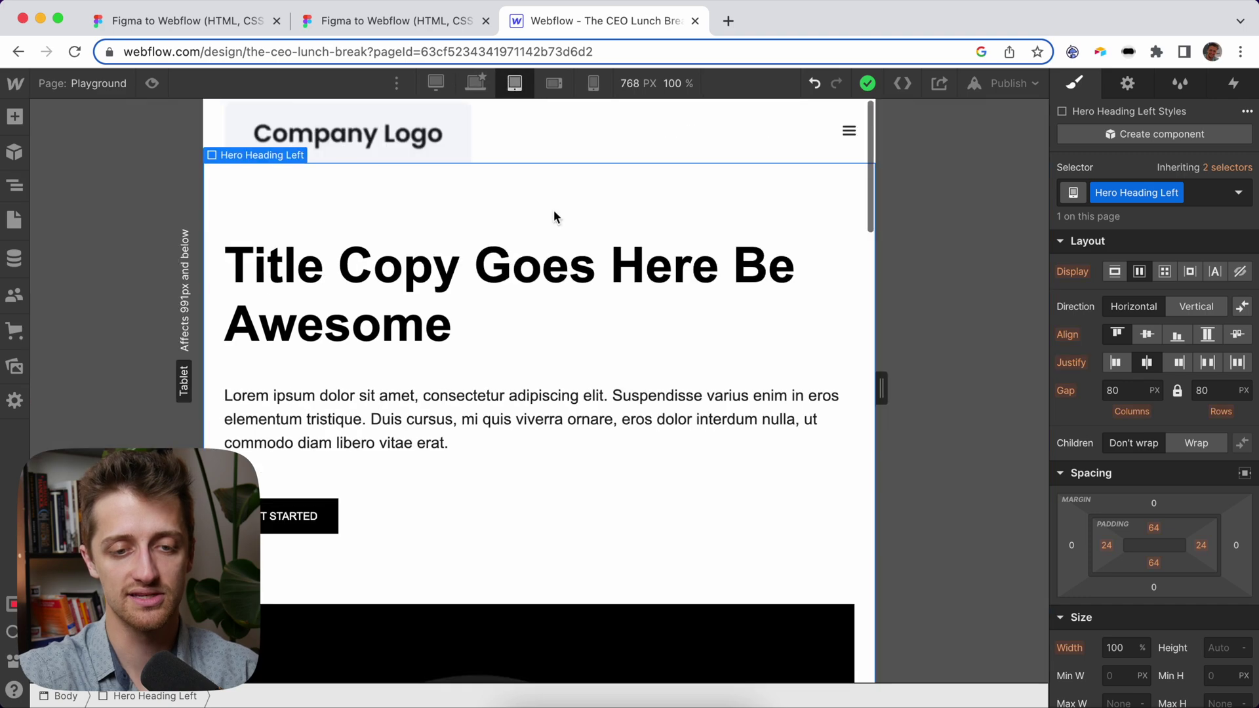
pyautogui.scroll(-15, 557, 295)
pyautogui.scroll(6, 628, 260)
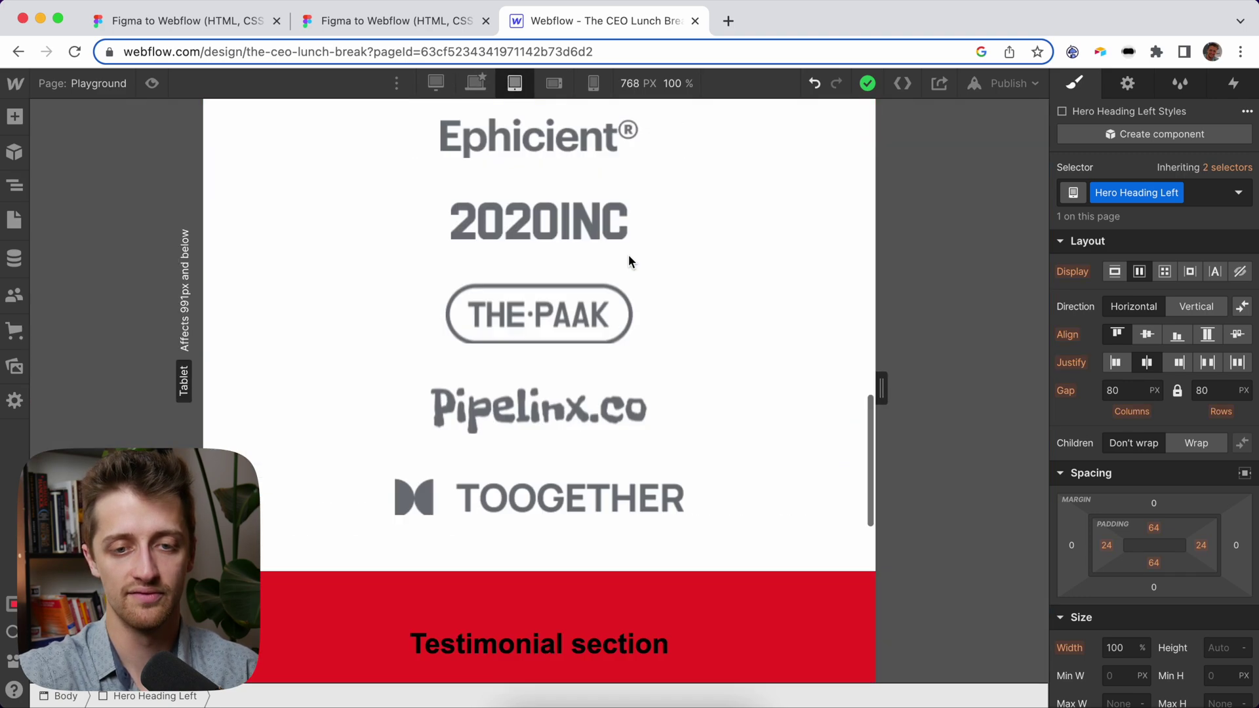
pyautogui.scroll(9, 628, 261)
pyautogui.click(593, 83)
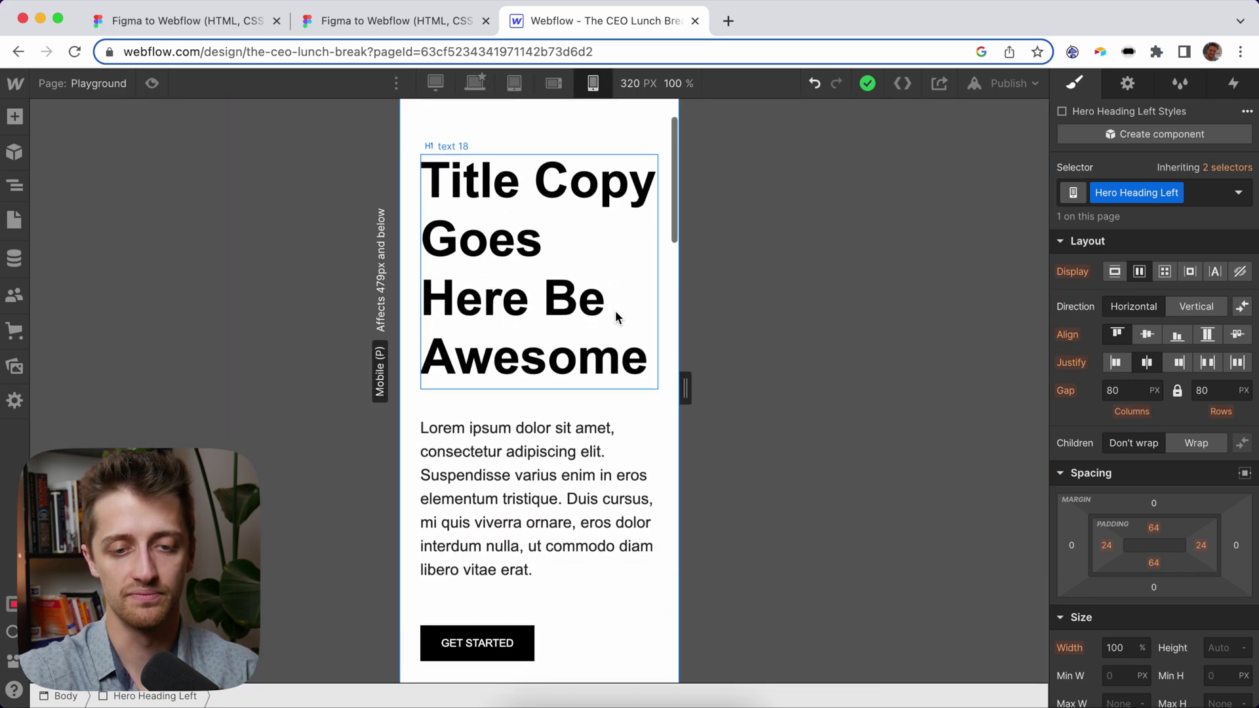
pyautogui.scroll(-15, 615, 312)
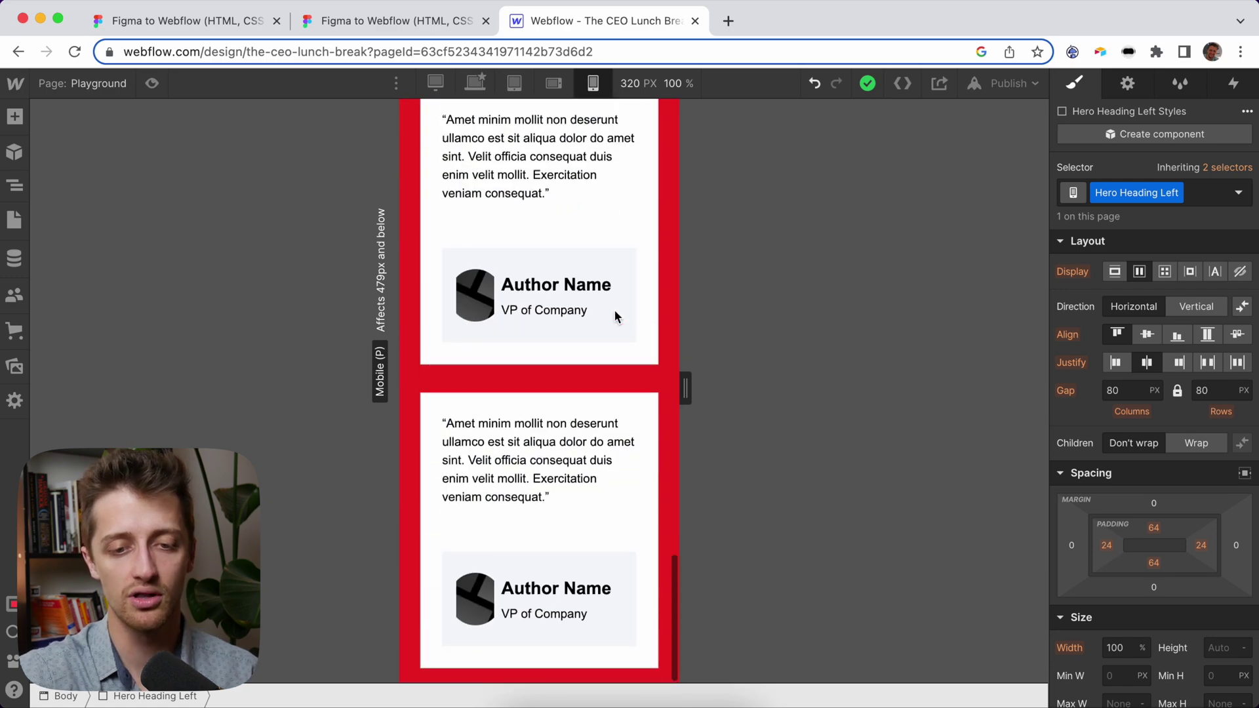
pyautogui.scroll(15, 614, 309)
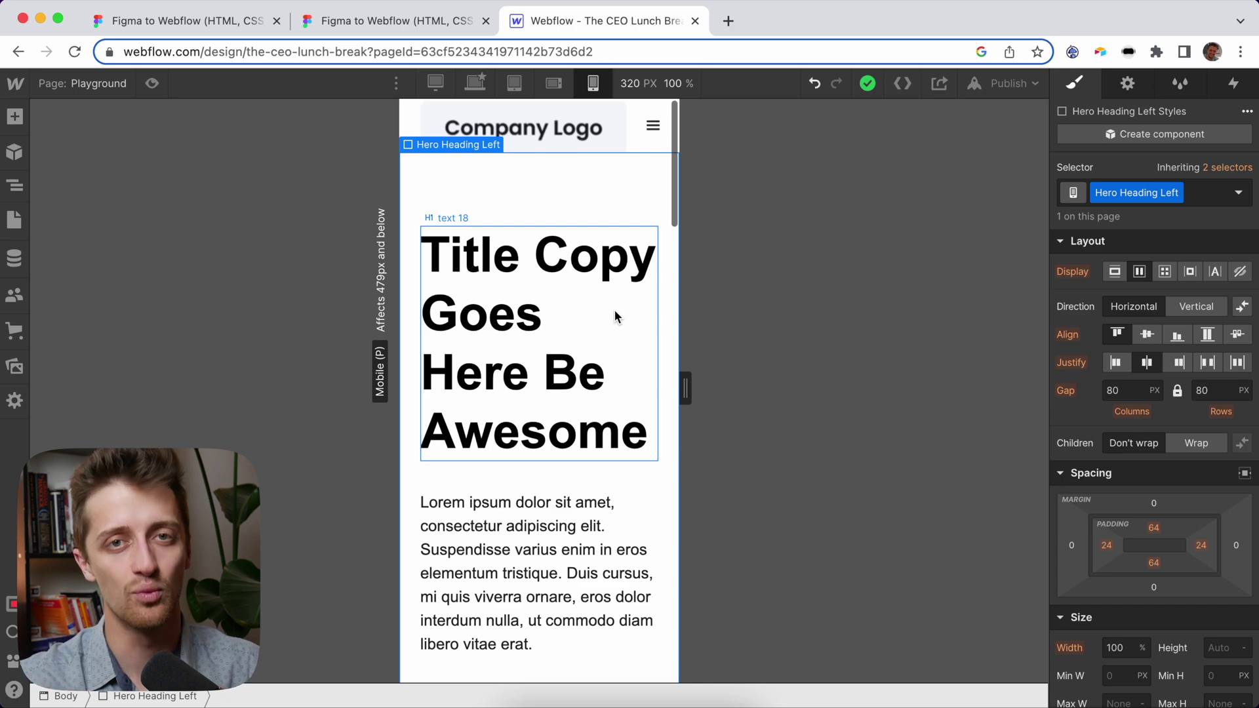
pyautogui.hotkey('ctrl', 'shift', 'Tab')
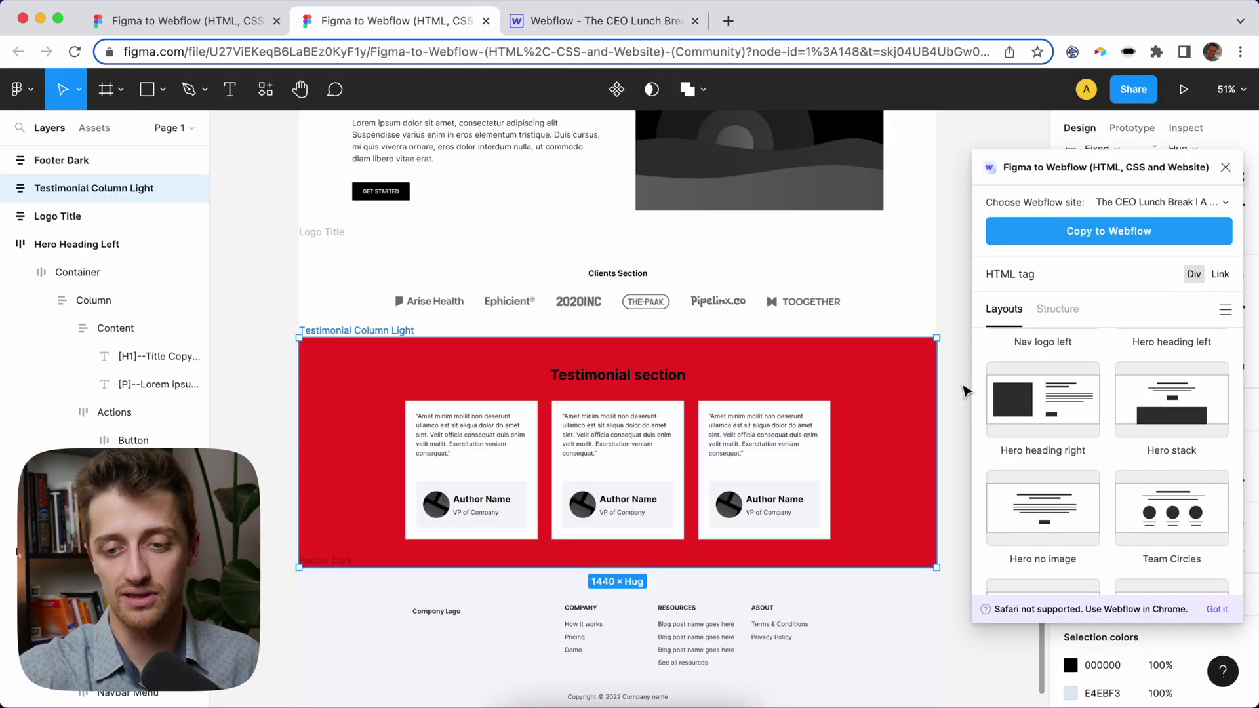
# - Scroll down through the Figma to Webflow plugin's Layouts list
pyautogui.scroll(-1, 1087, 430)
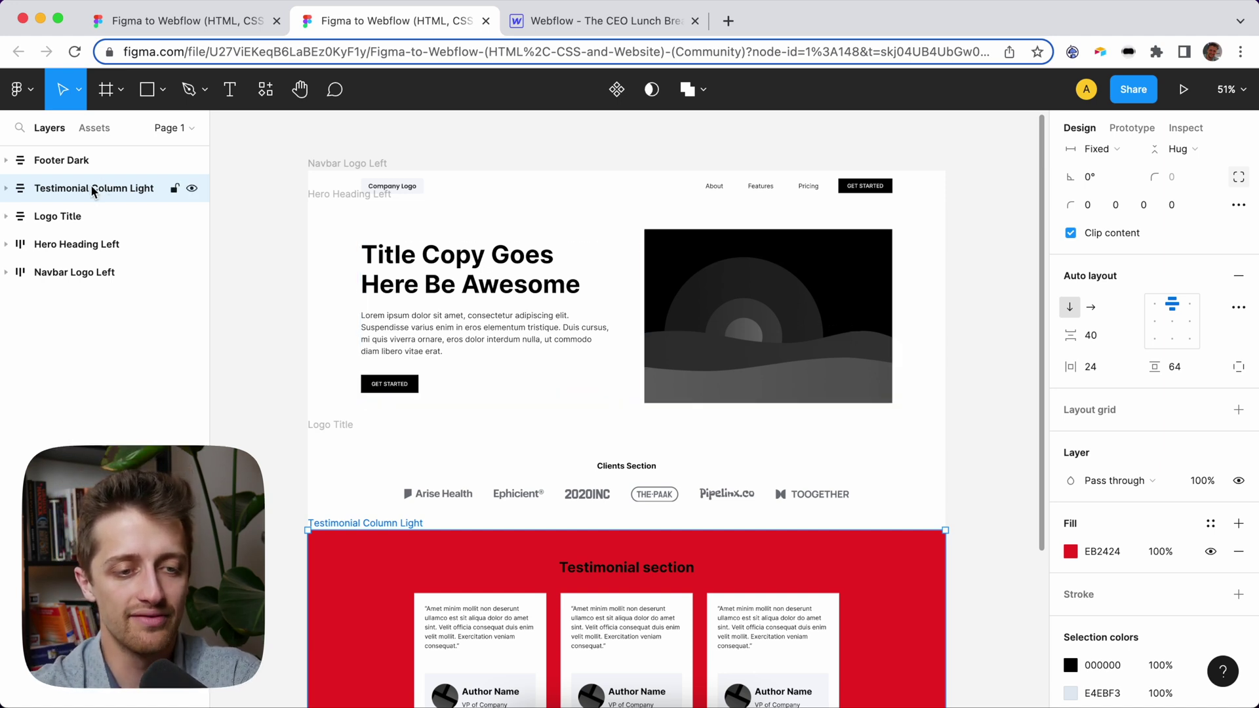
# - Rename the testimonial frame to 'Alex Class 1 Test' in the Layers panel
pyautogui.click(6, 189)
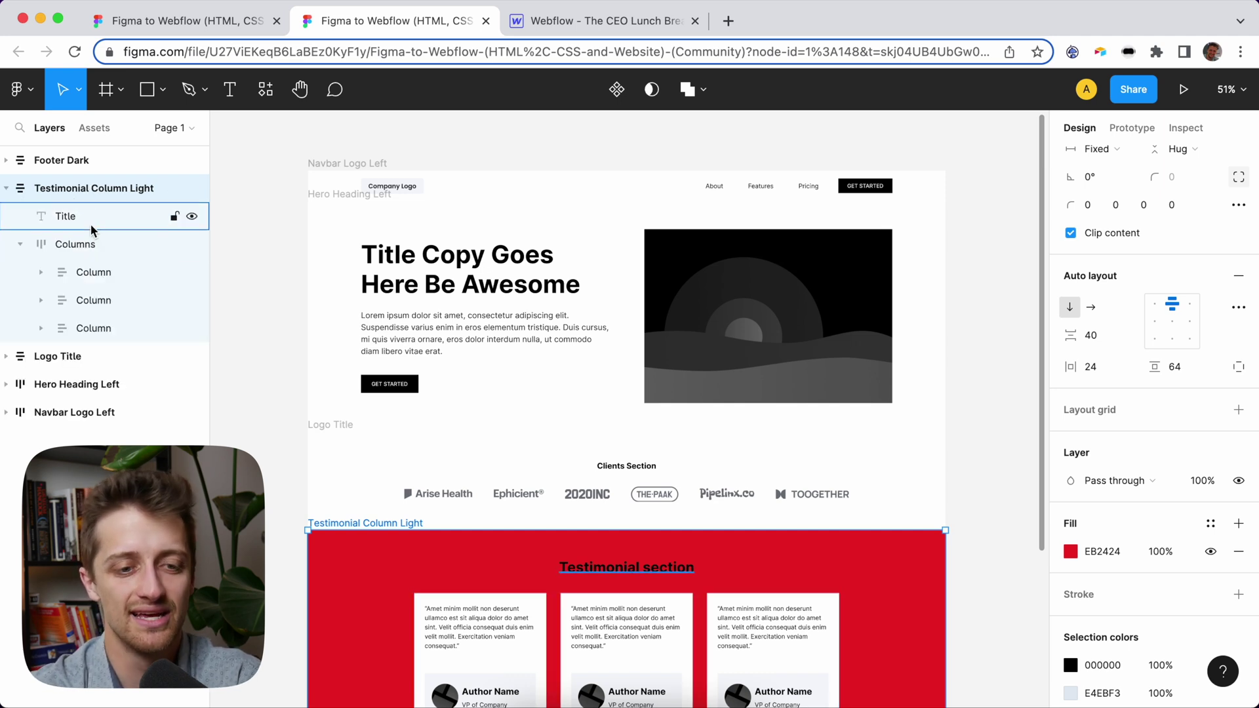
pyautogui.doubleClick(85, 190)
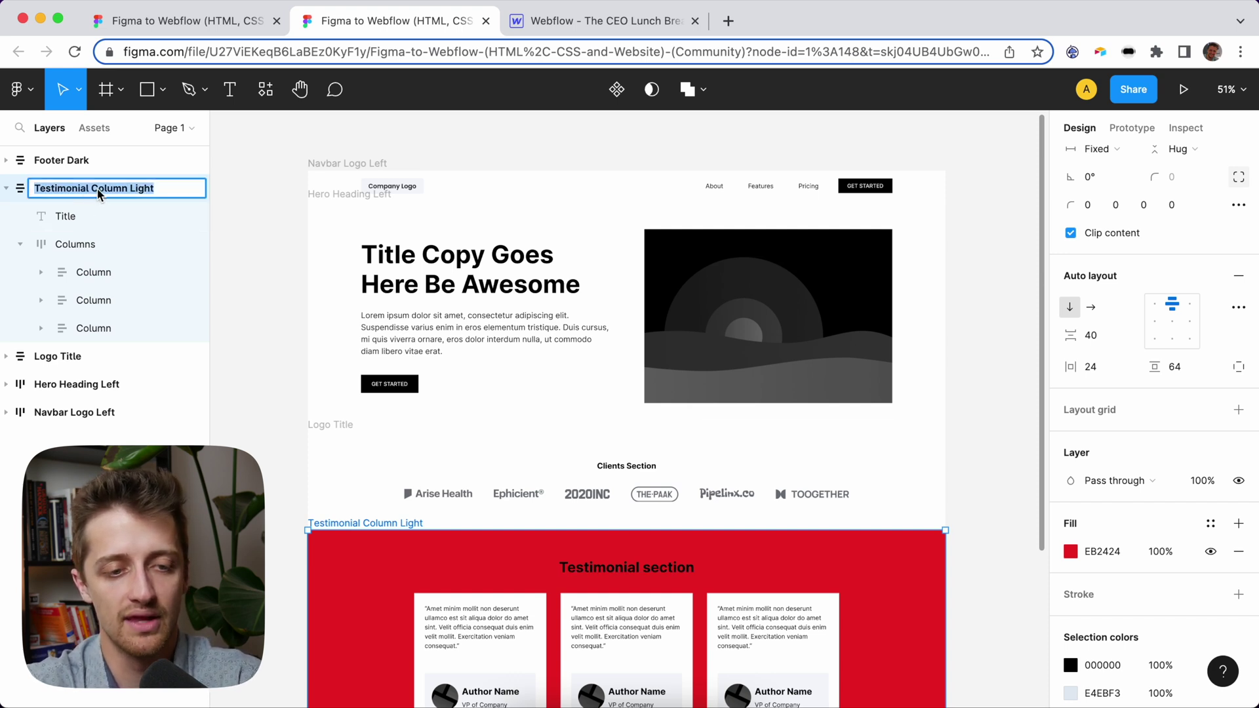
pyautogui.write('Alex Class 1 Test')
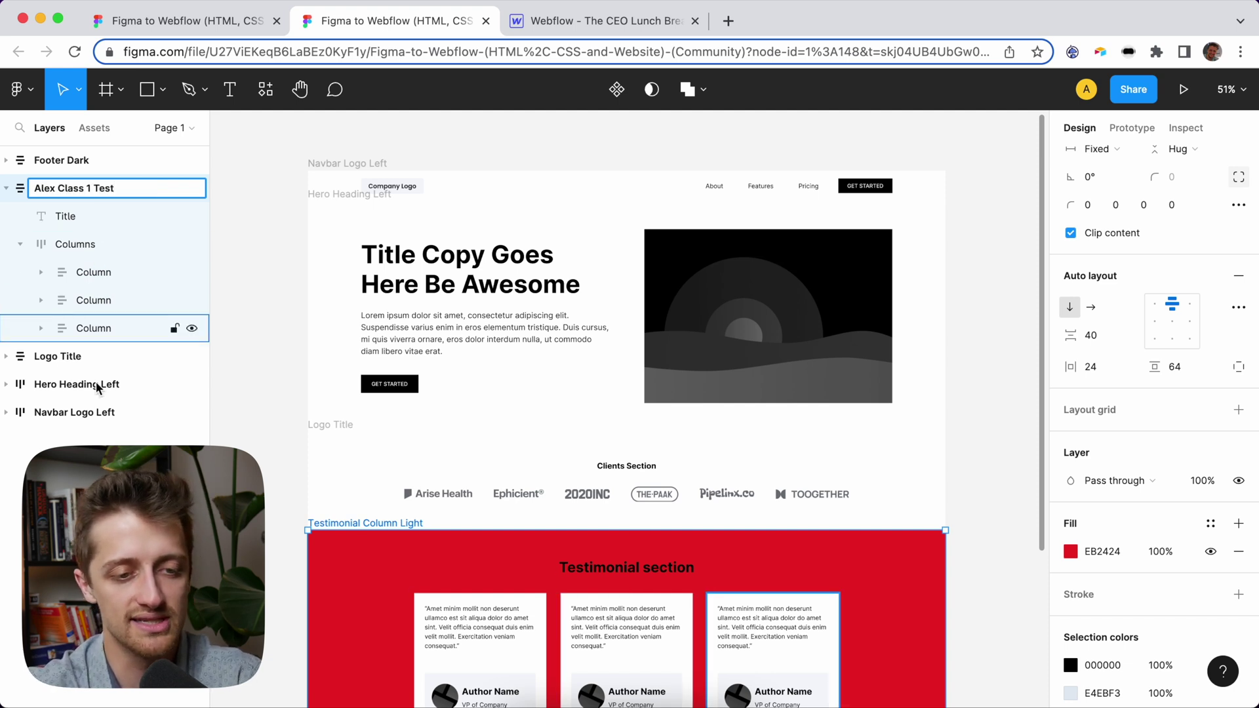
# - Rename its Title text layer to 'Testimonial Class Alex' and reselect the Alex Class 1 Test frame
pyautogui.doubleClick(67, 220)
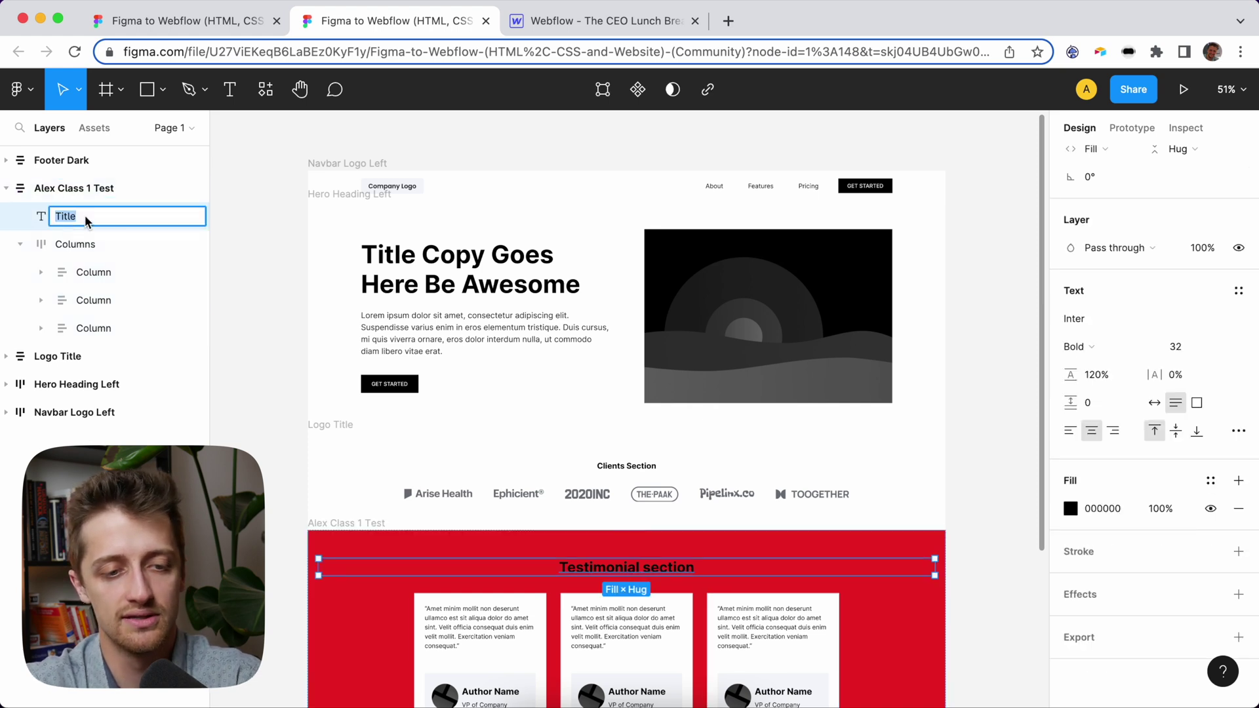
pyautogui.write('Testimonial Class Alex')
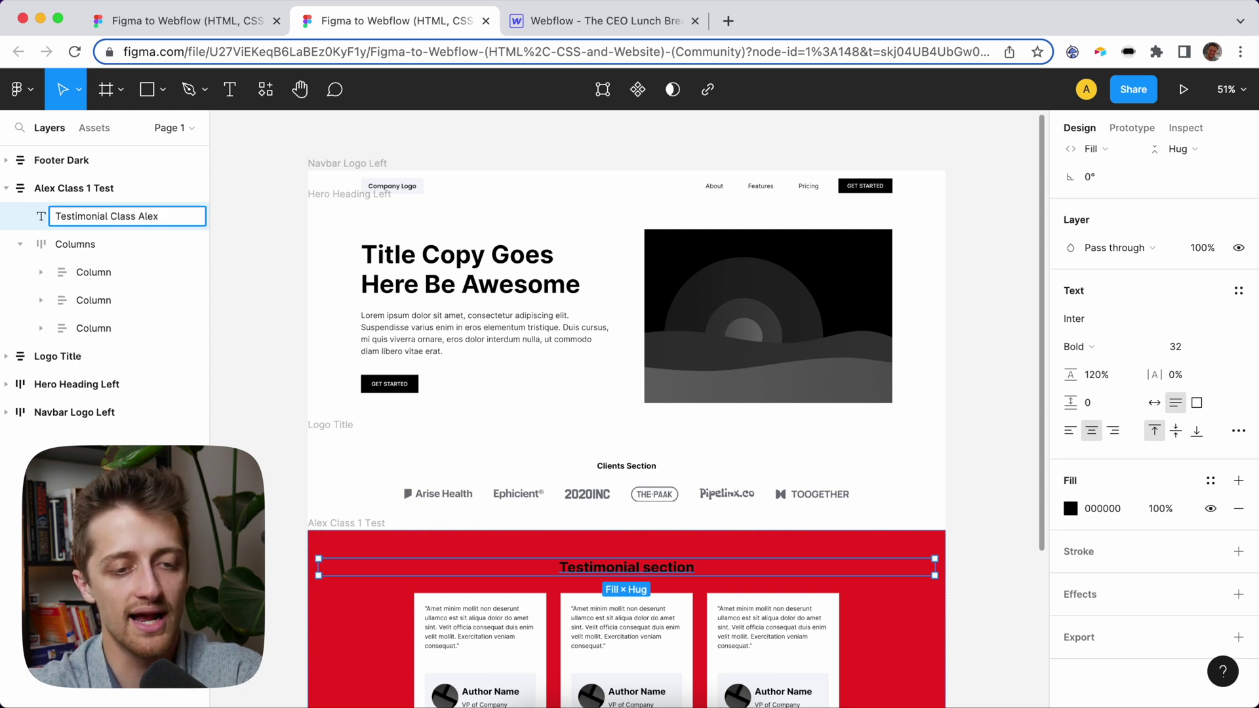
pyautogui.press('Return')
pyautogui.click(49, 189)
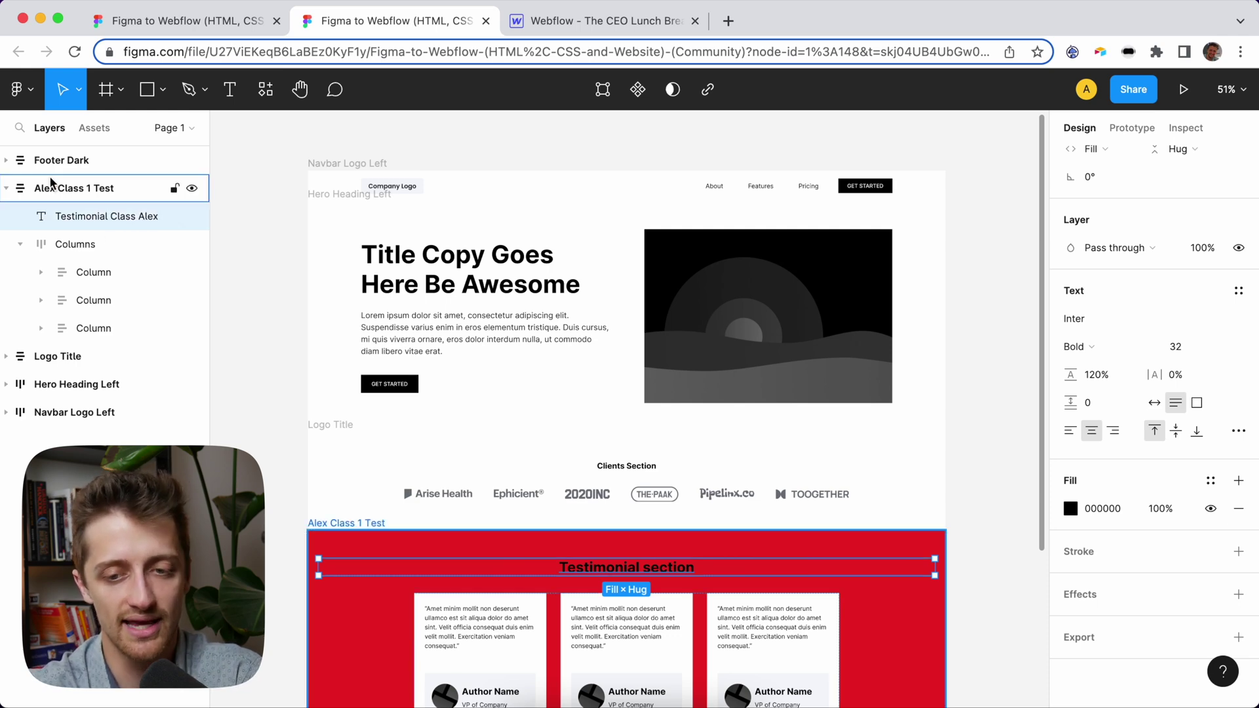
pyautogui.rightClick(1002, 282)
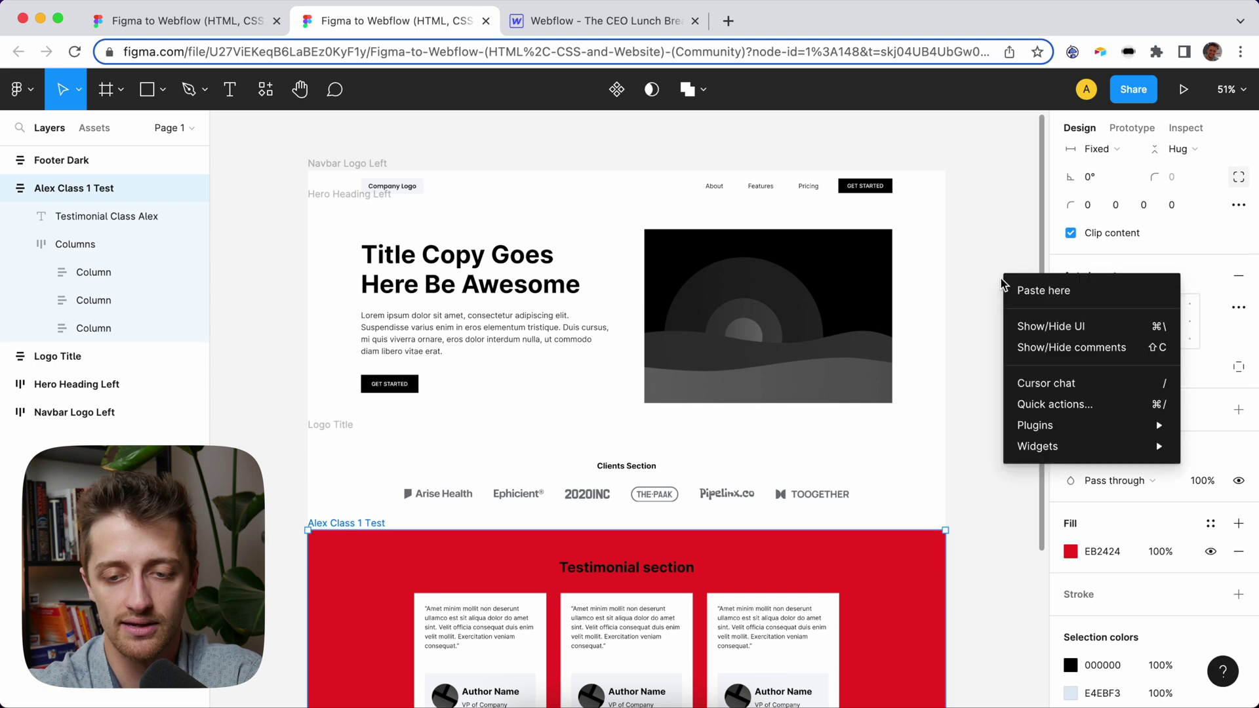
# - Copy the Alex Class 1 Test frame with Figma to Webflow and paste it into Webflow
pyautogui.click(885, 421)
pyautogui.click(1146, 236)
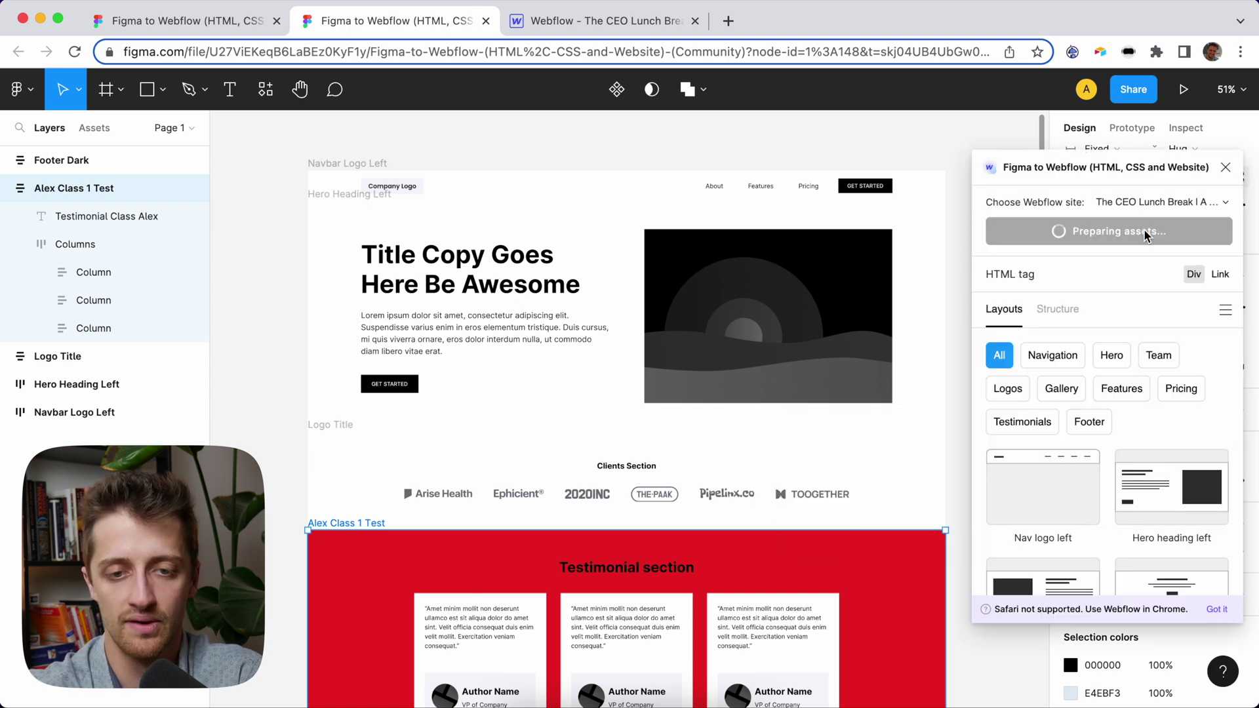
pyautogui.click(593, 25)
pyautogui.press('cmd+v')
# - Paste the section into the page Body and check the heading's Testimonial Class Alex class
pyautogui.click(69, 308)
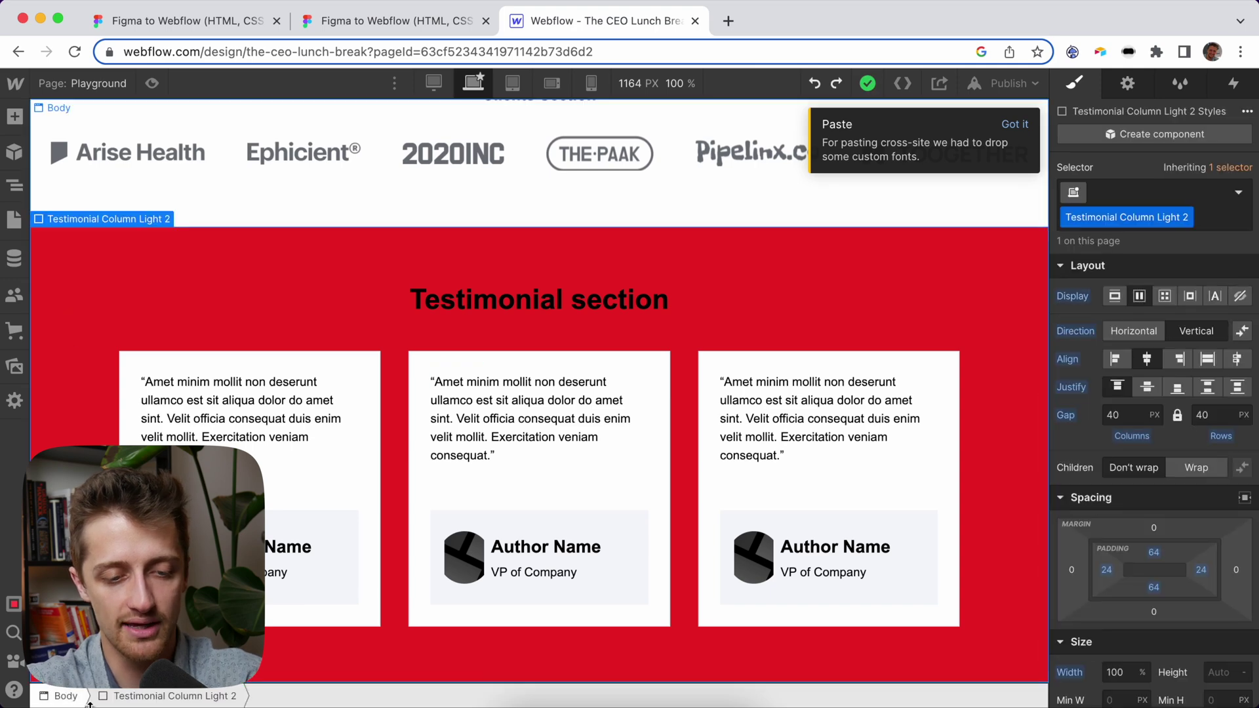
pyautogui.click(66, 697)
pyautogui.press('cmd+v')
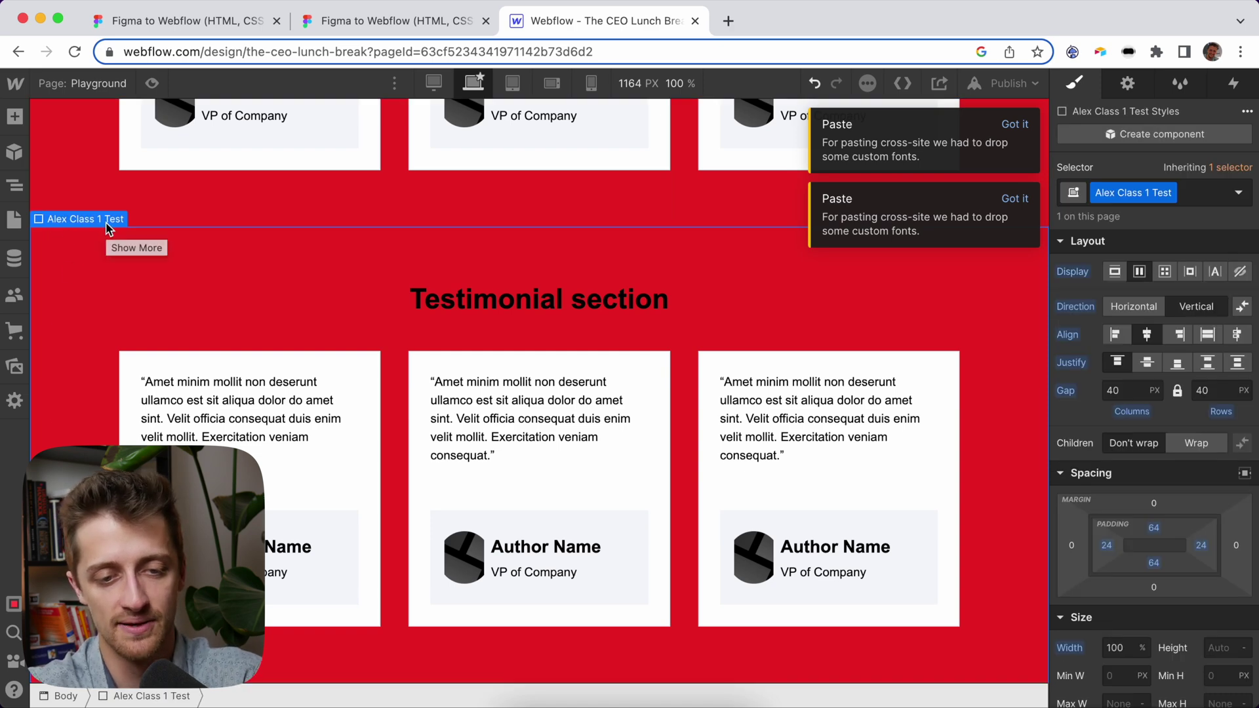
pyautogui.click(462, 300)
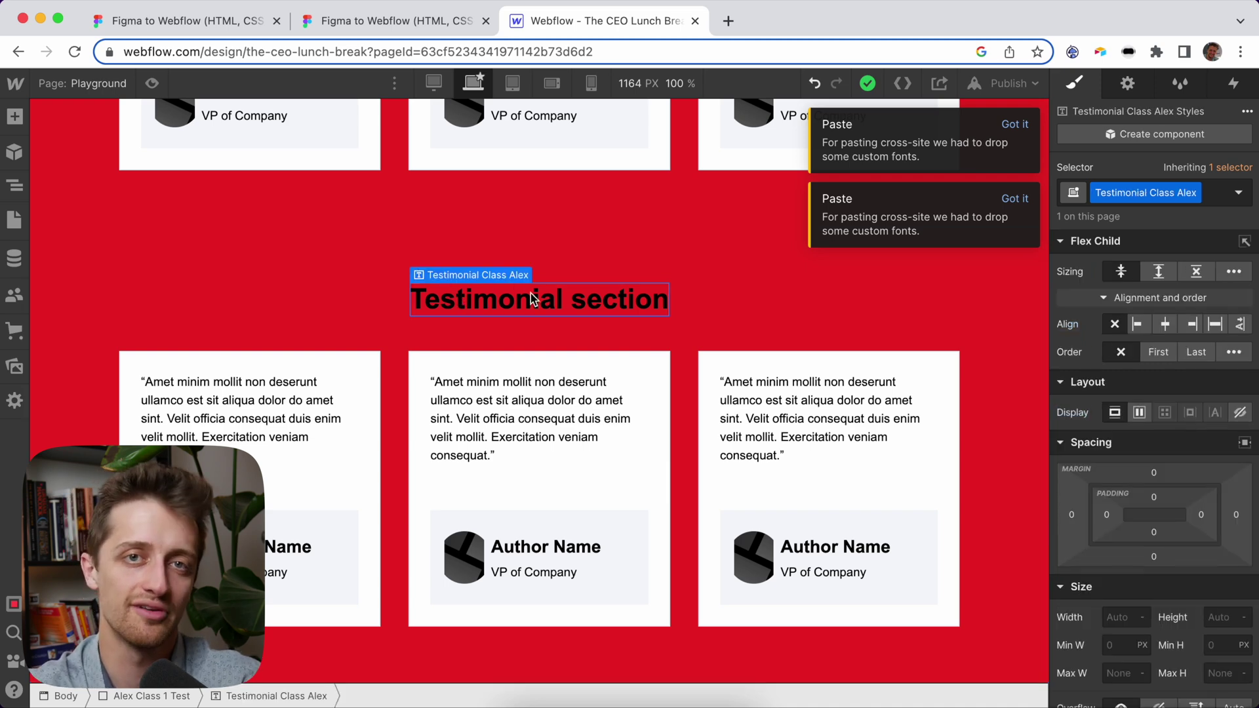
# - Back in Figma, tag the hero title text as H1
pyautogui.hotkey('ctrl', 'shift', 'Tab')
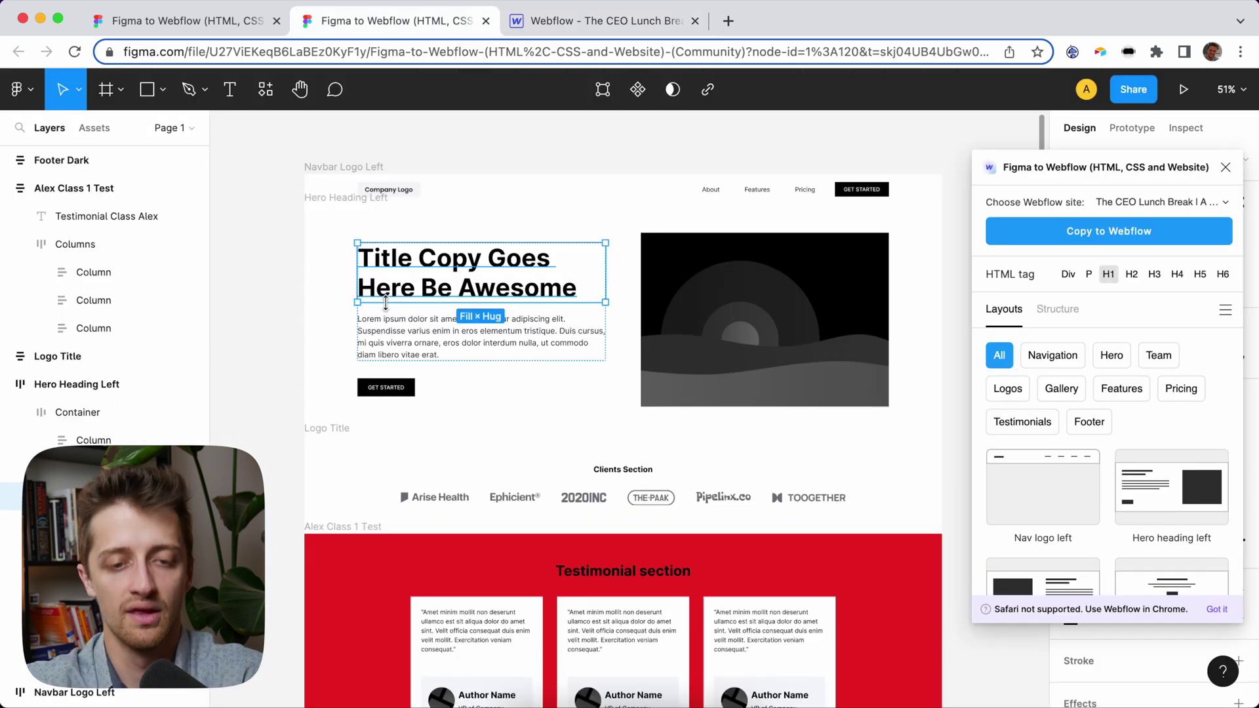
pyautogui.click(300, 452)
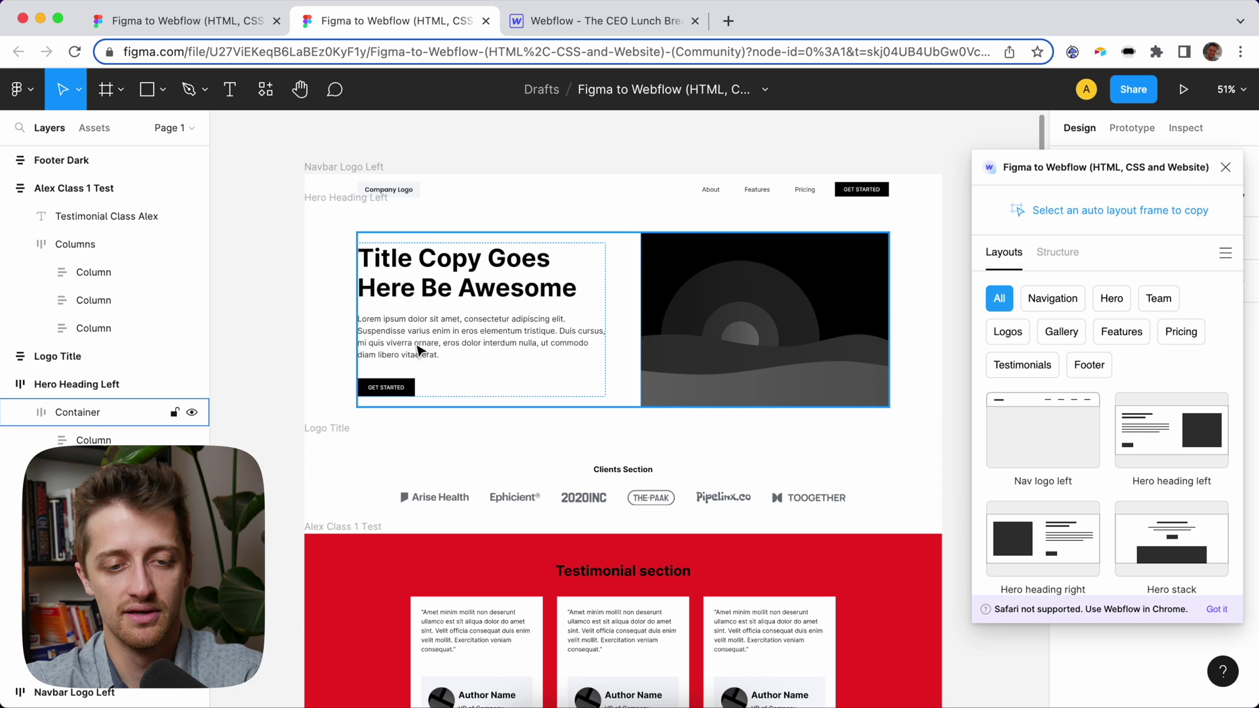
pyautogui.click(438, 290)
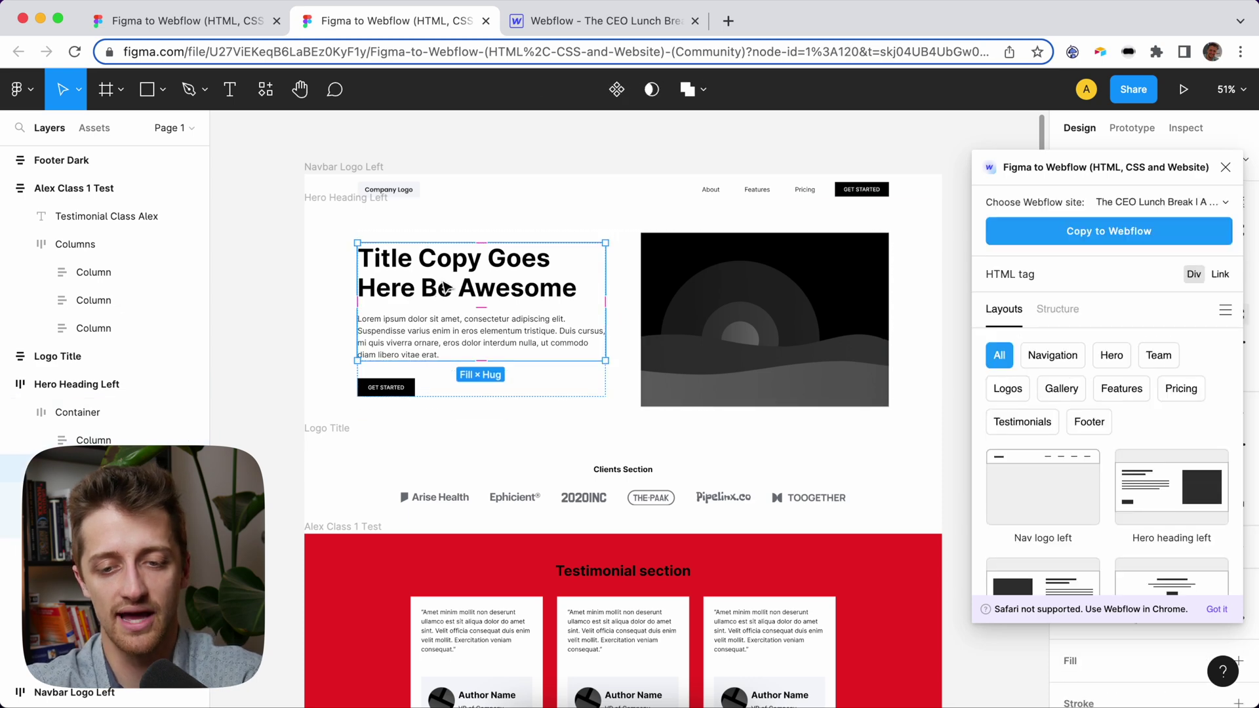
pyautogui.doubleClick(443, 287)
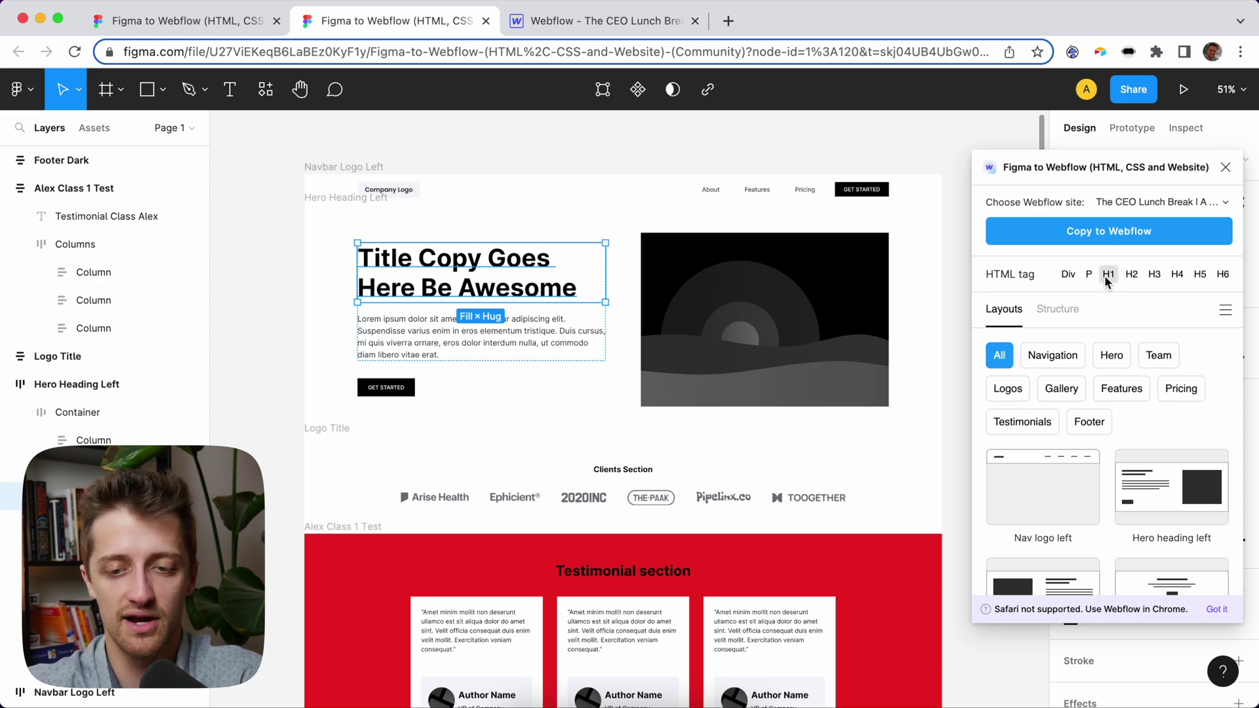
# - Tag the hero paragraph as P and copy the Hero Heading Left section for Webflow
pyautogui.click(520, 344)
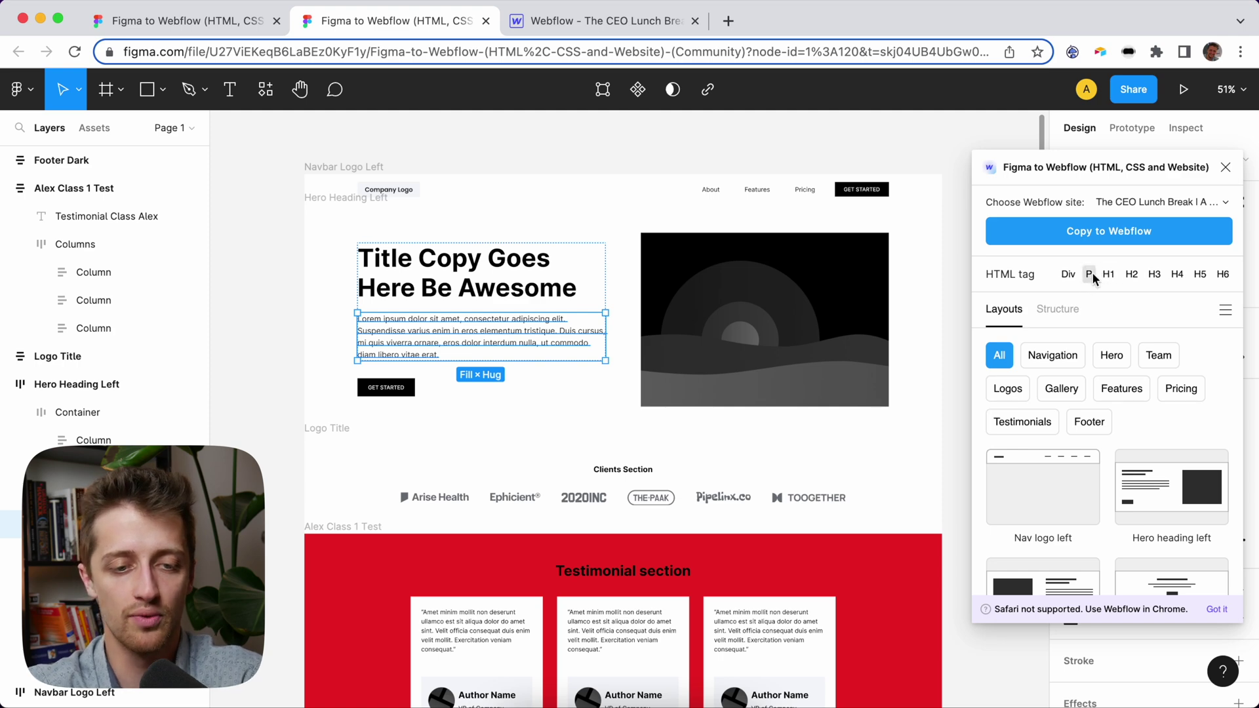
pyautogui.click(331, 267)
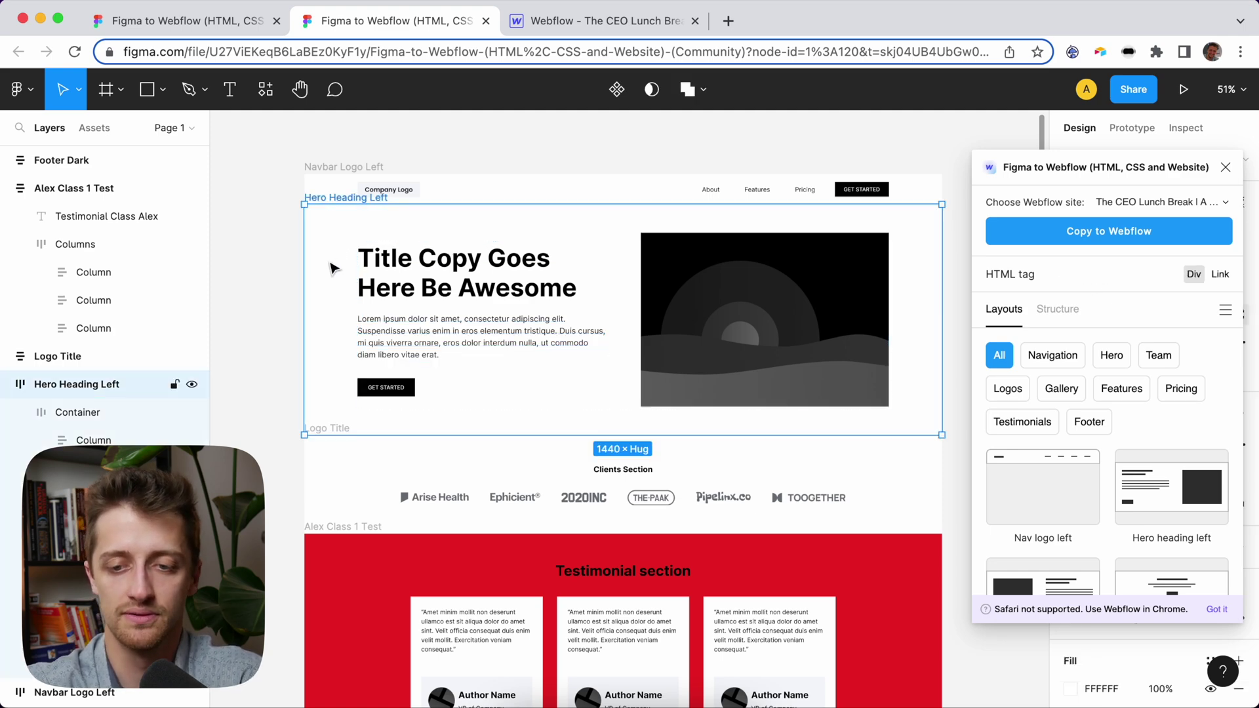
pyautogui.click(1118, 231)
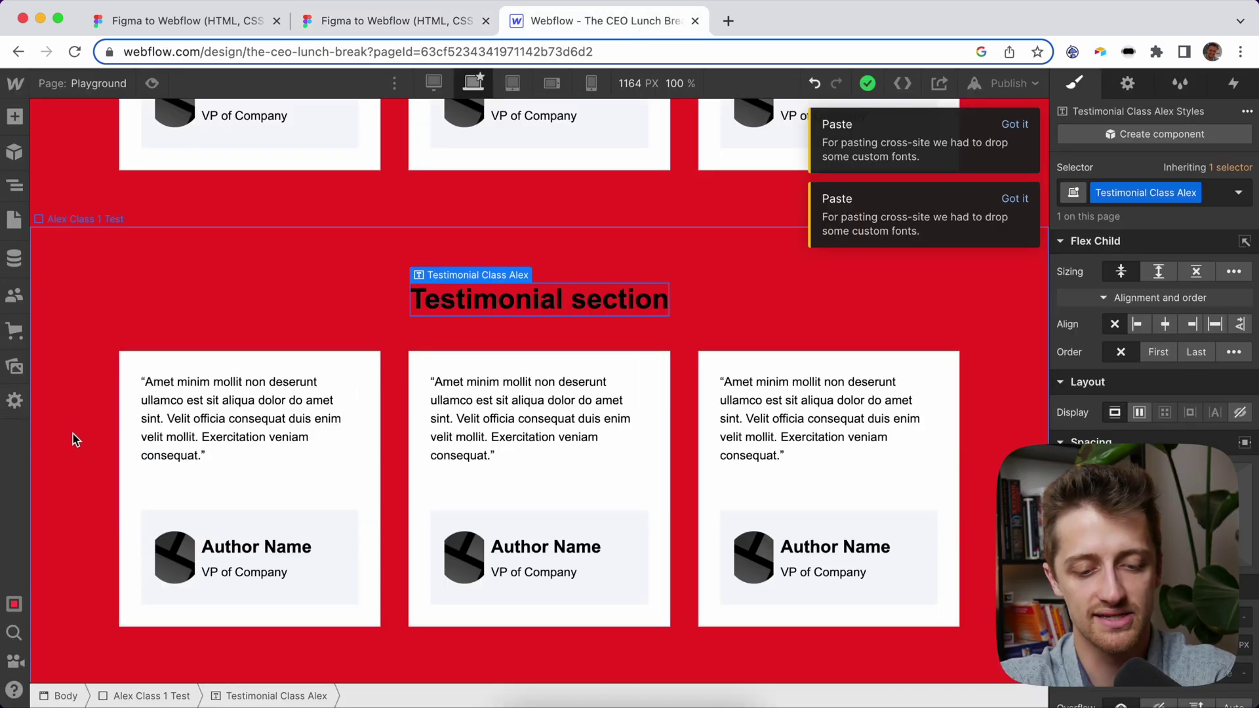
# - Paste the hero into the Webflow Body and confirm the title is H1 and the text a paragraph
pyautogui.click(63, 696)
pyautogui.press('super+v')
pyautogui.click(267, 286)
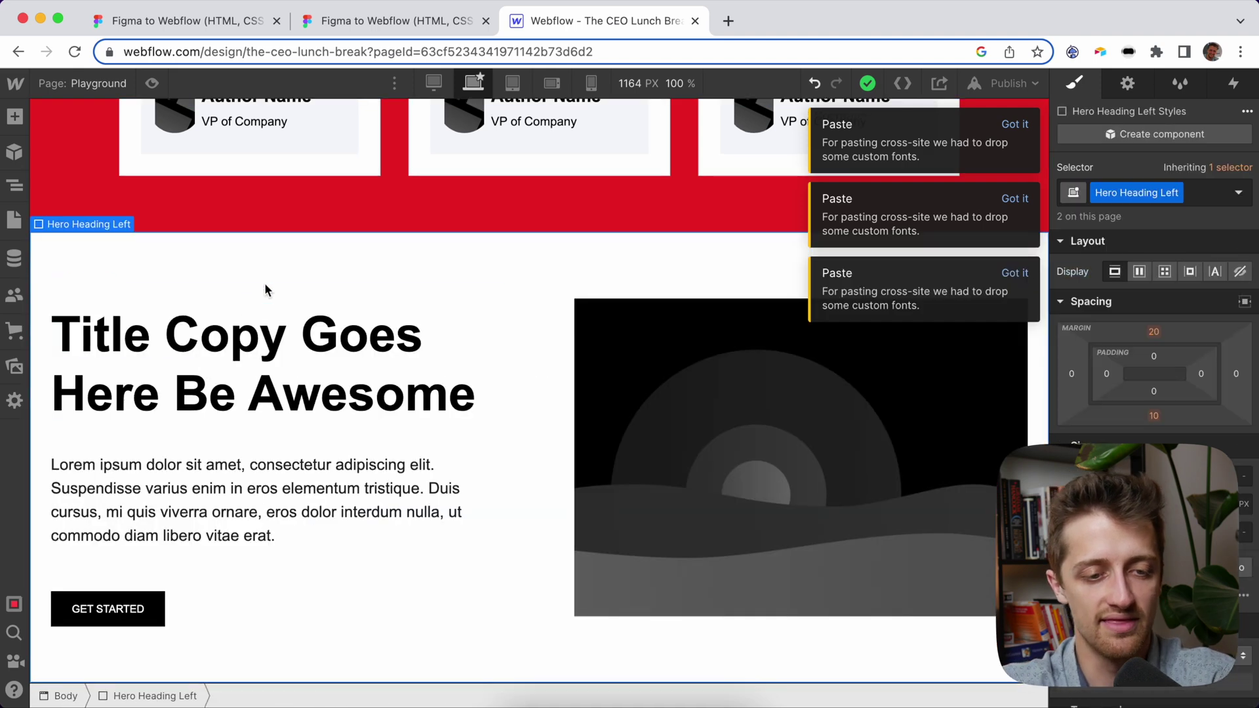
pyautogui.click(197, 357)
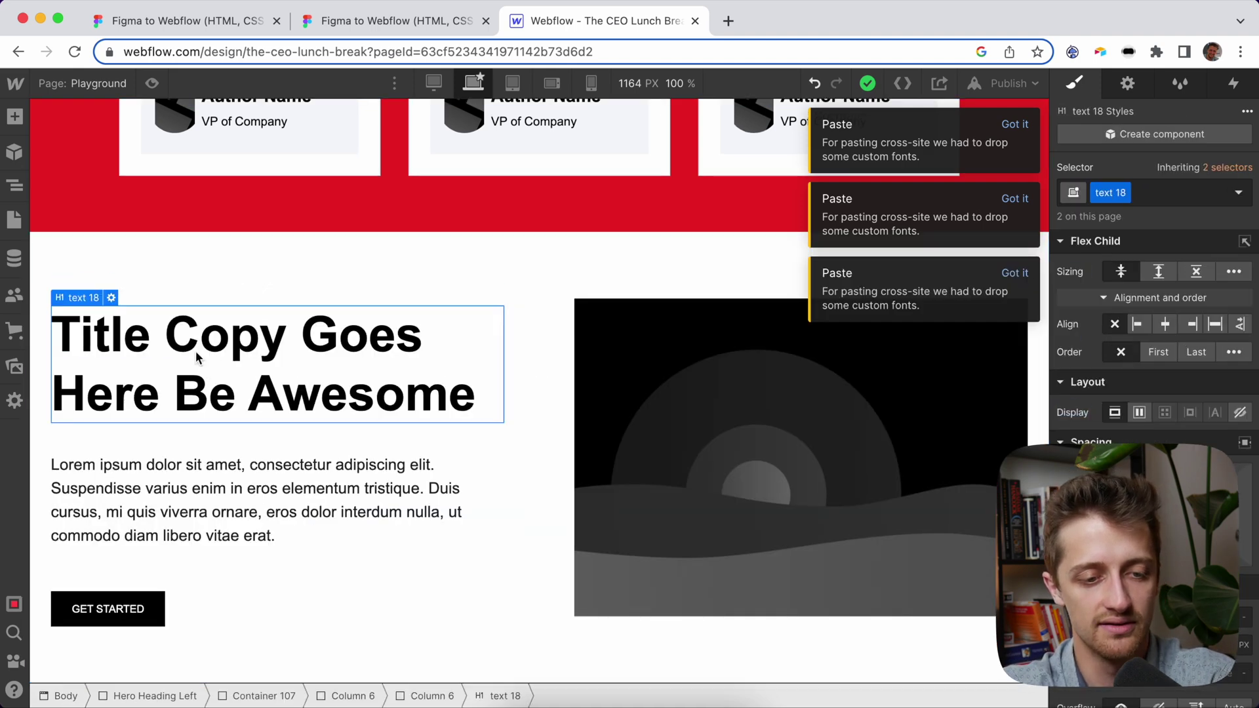
pyautogui.click(112, 297)
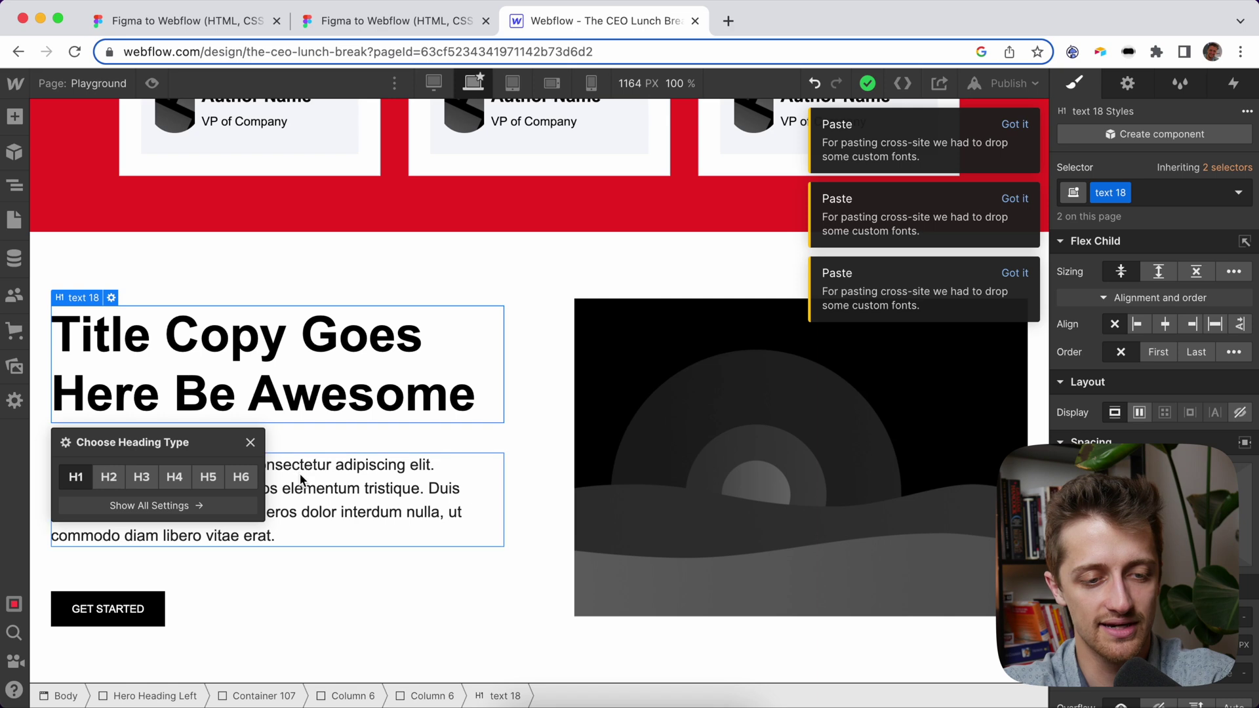
pyautogui.click(135, 486)
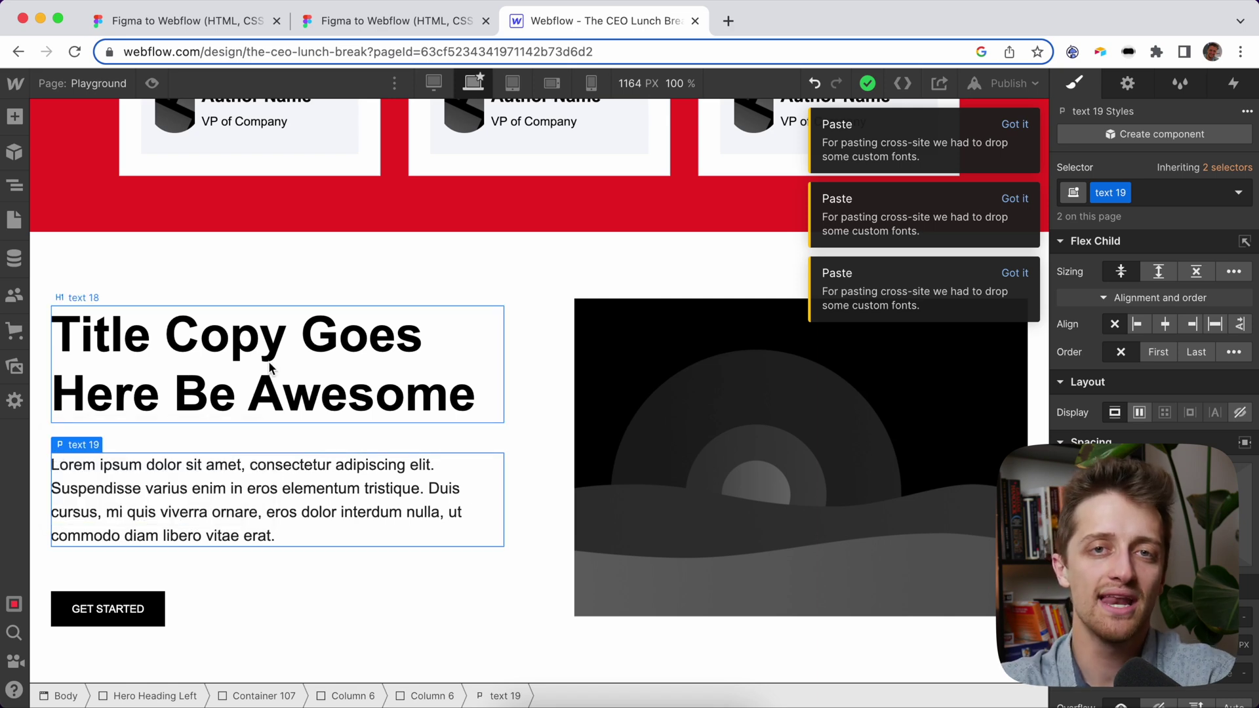